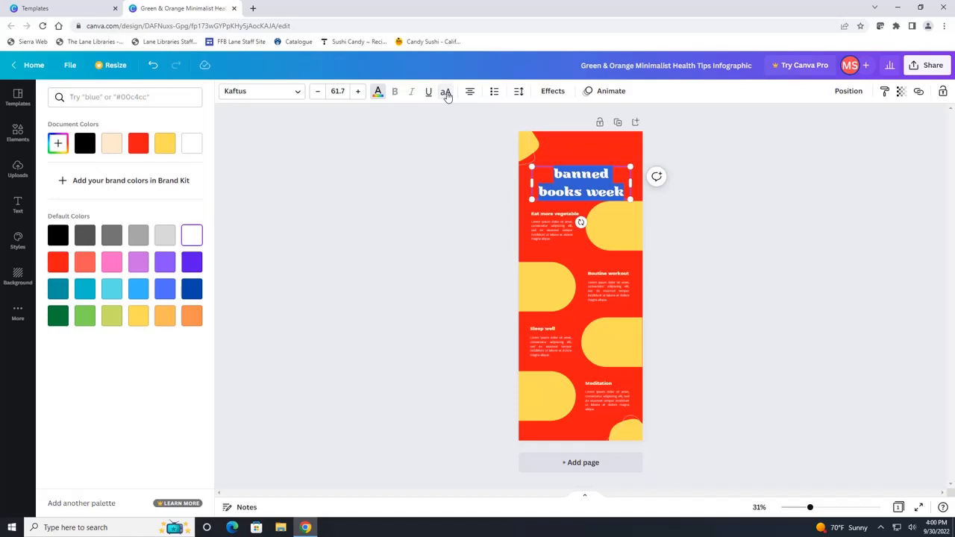
Convert the "banned books week" title to all uppercase and move it slightly higher on the page
{"action": "left_click", "coordinate": [446, 93]}
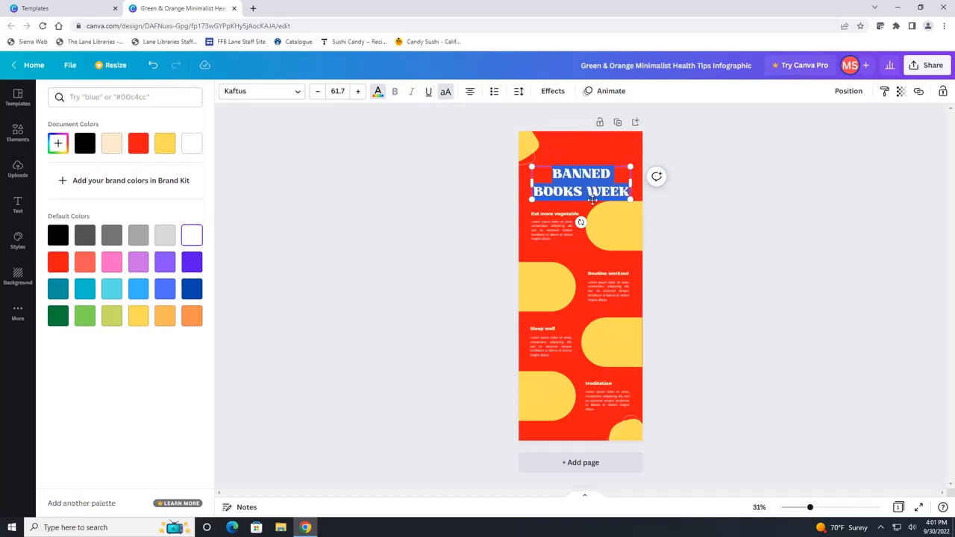
{"action": "mouse_move", "coordinate": [583, 201]}
{"action": "left_mouse_down"}
{"action": "mouse_move", "coordinate": [552, 170]}
{"action": "mouse_move", "coordinate": [580, 169]}
{"action": "mouse_move", "coordinate": [577, 194]}
{"action": "mouse_move", "coordinate": [590, 198]}
{"action": "mouse_move", "coordinate": [581, 194]}
{"action": "left_mouse_up"}
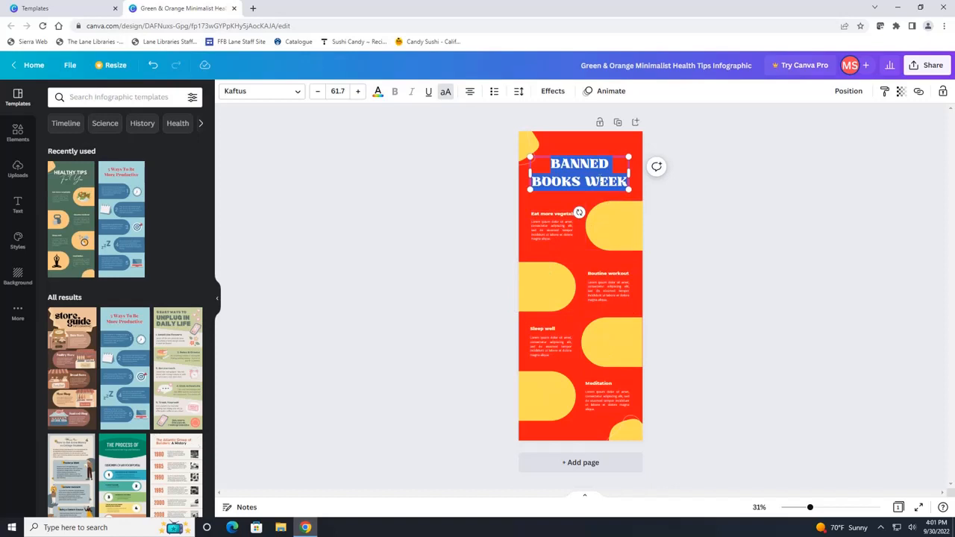
{"action": "left_click", "coordinate": [615, 140]}
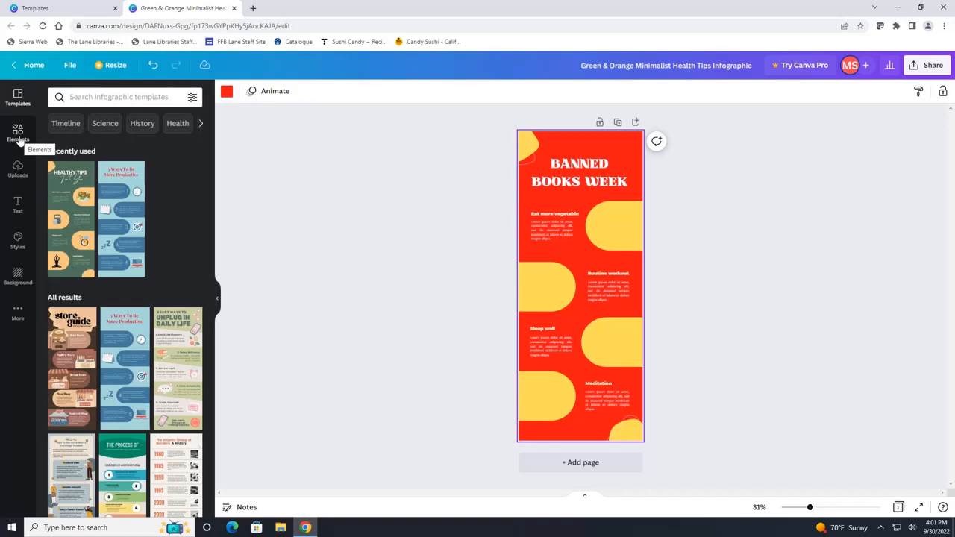
Search the elements library for "books"
{"action": "left_click", "coordinate": [18, 135]}
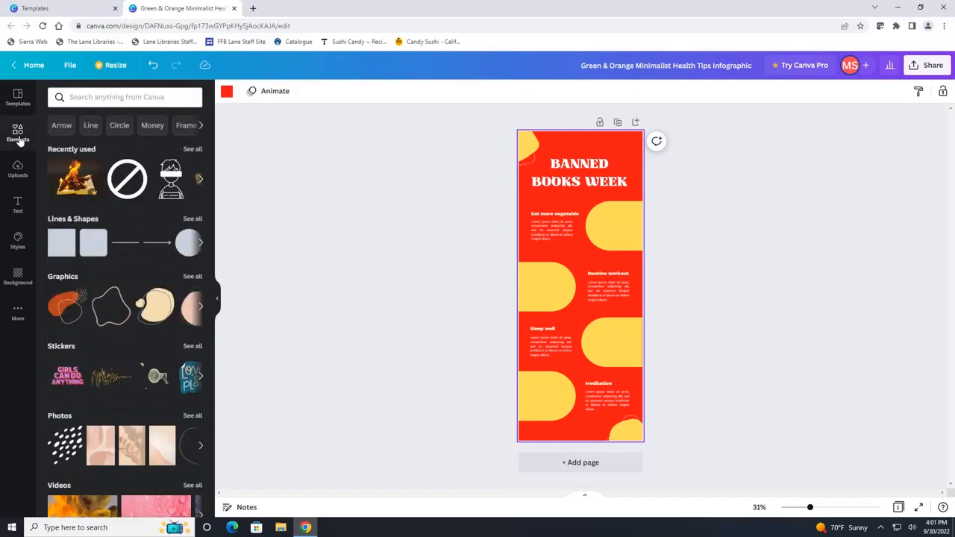
{"action": "left_click", "coordinate": [82, 97]}
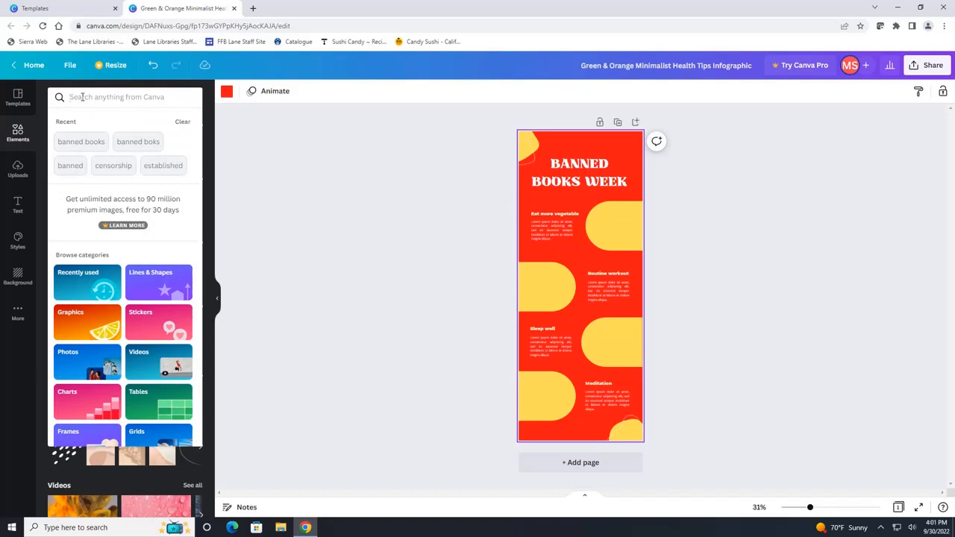
{"action": "type", "text": "books"}
{"action": "key", "text": "Return"}
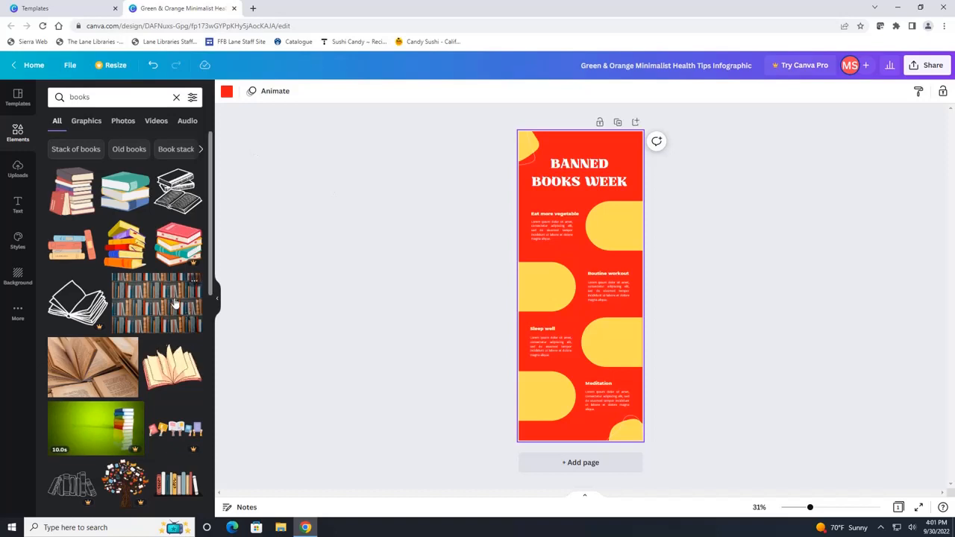
{"action": "left_click", "coordinate": [179, 251]}
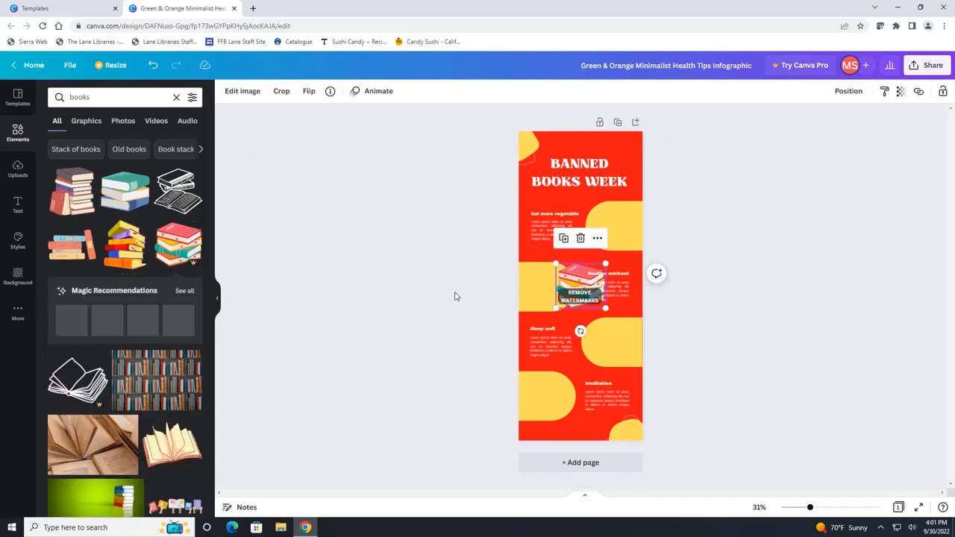
{"action": "left_click_drag", "start_coordinate": [605, 263], "coordinate": [628, 134]}
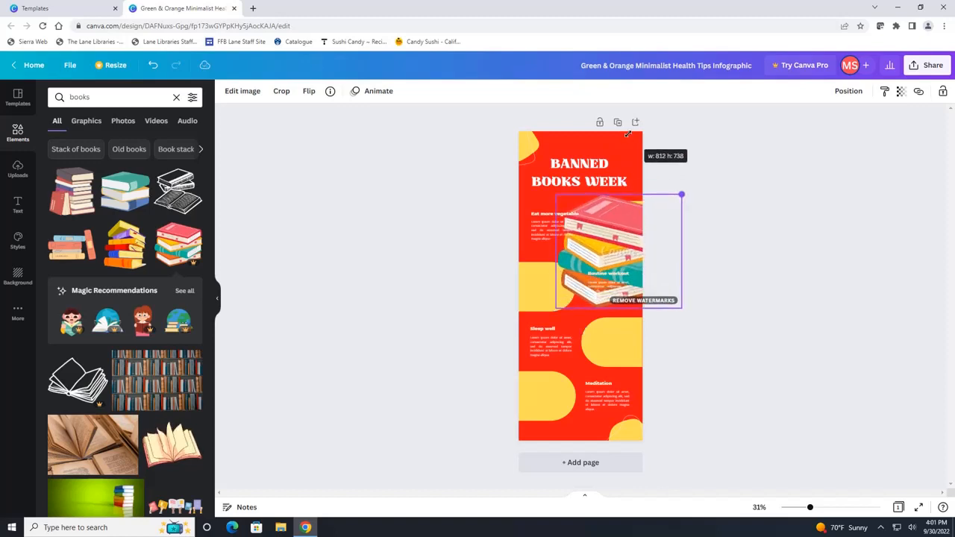
{"action": "left_click_drag", "start_coordinate": [600, 234], "coordinate": [569, 226]}
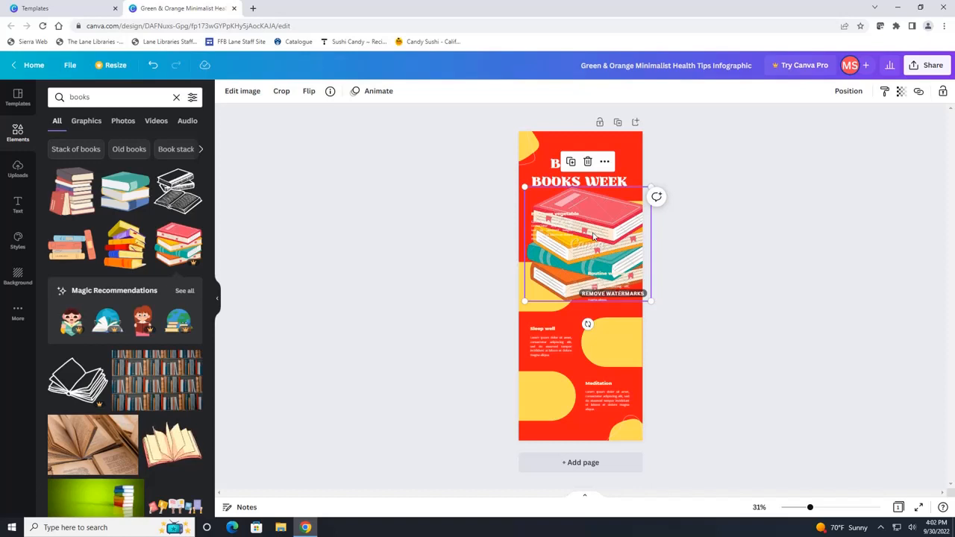
{"action": "left_click", "coordinate": [588, 161]}
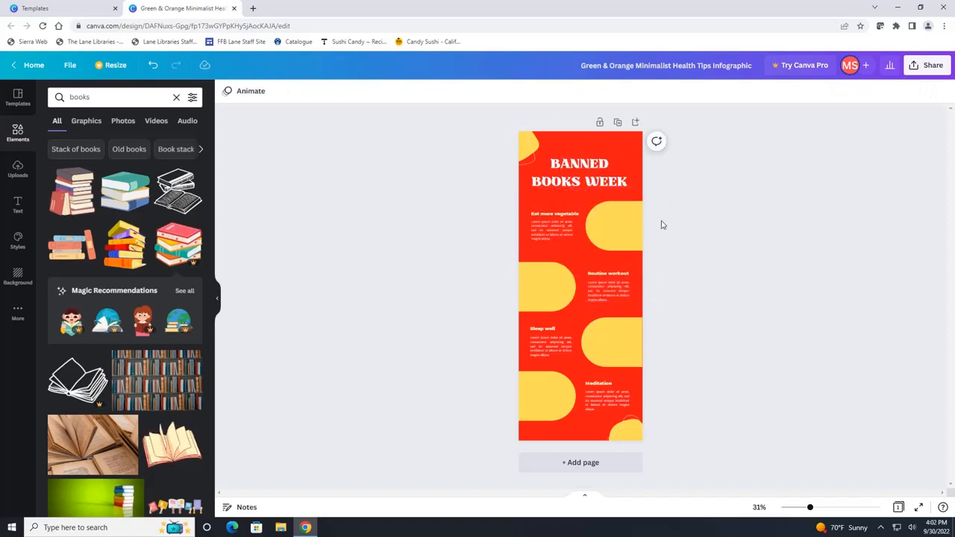
Add the tall book stack with a red book leaning on it, shrink it and place it inside the first yellow shape
{"action": "left_click", "coordinate": [75, 201]}
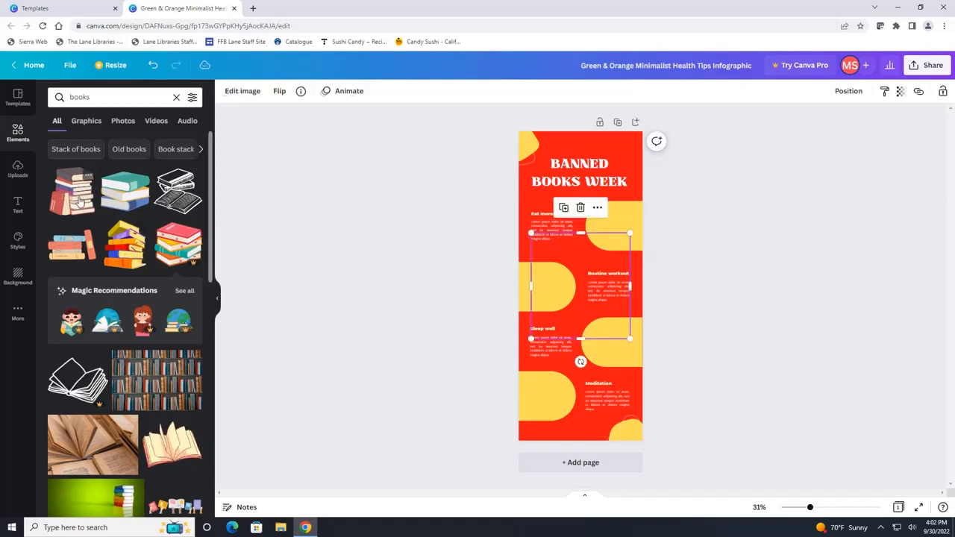
{"action": "left_click_drag", "start_coordinate": [586, 314], "coordinate": [593, 273]}
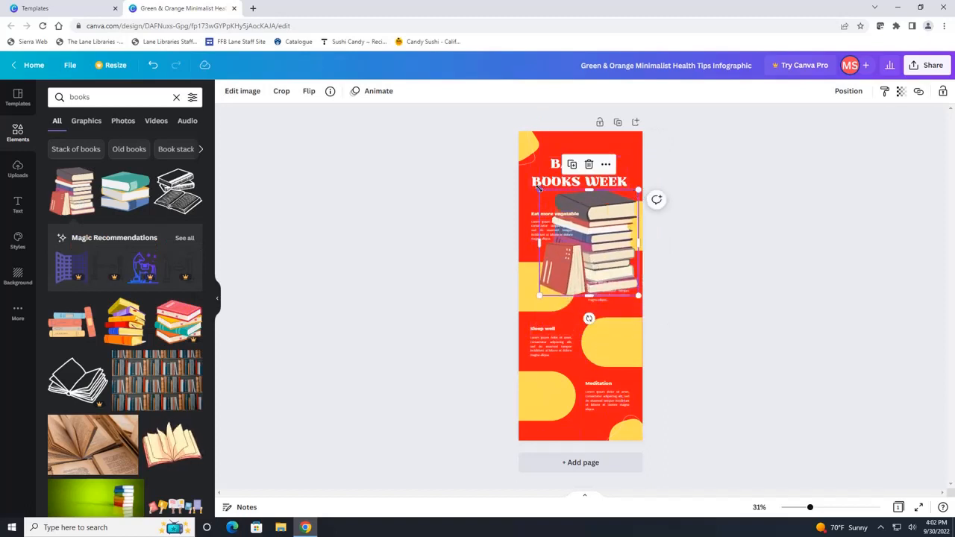
{"action": "left_click_drag", "start_coordinate": [538, 188], "coordinate": [621, 213]}
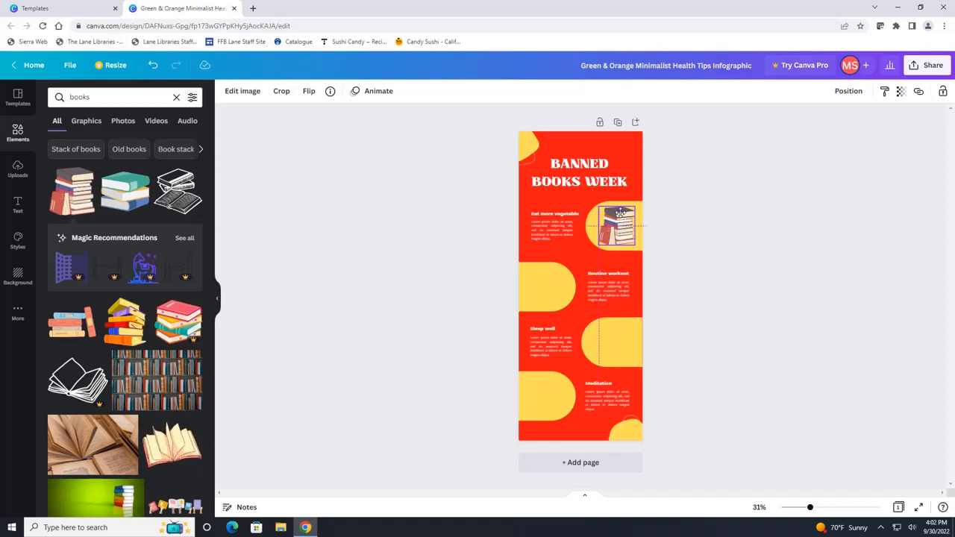
{"action": "left_click_drag", "start_coordinate": [620, 212], "coordinate": [620, 212]}
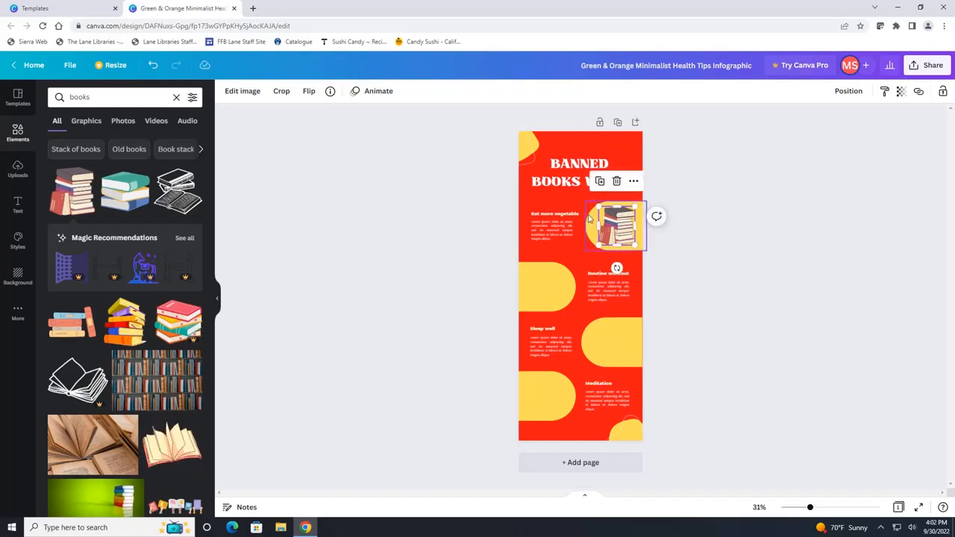
{"action": "left_click", "coordinate": [667, 237]}
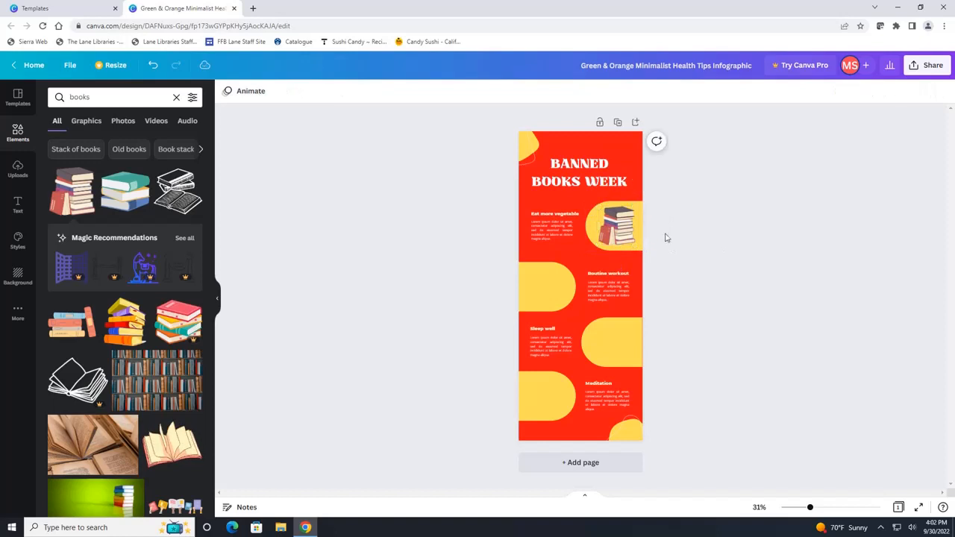
Delete the placeholder paragraph under the "Eat more vegetable" heading
{"action": "left_click", "coordinate": [554, 216]}
{"action": "left_click", "coordinate": [554, 226]}
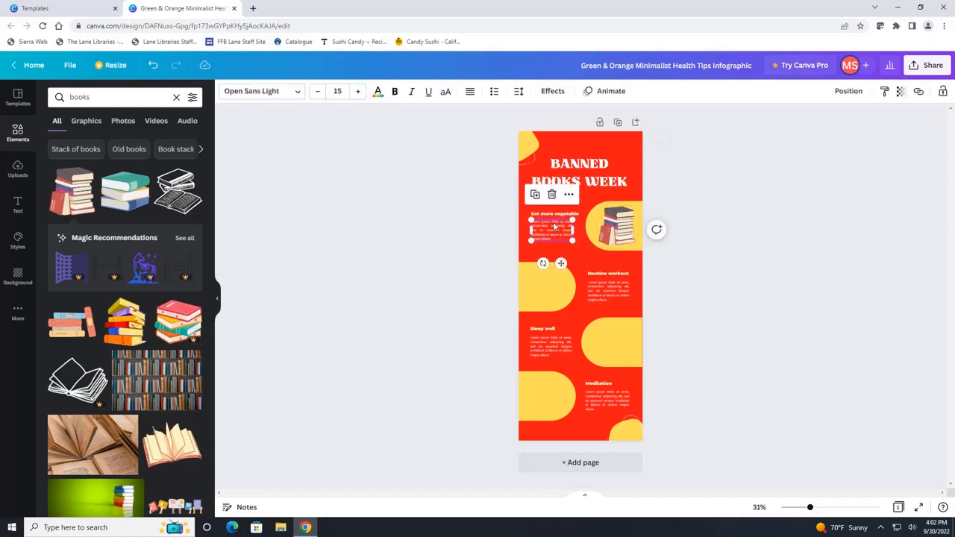
{"action": "left_click", "coordinate": [553, 195]}
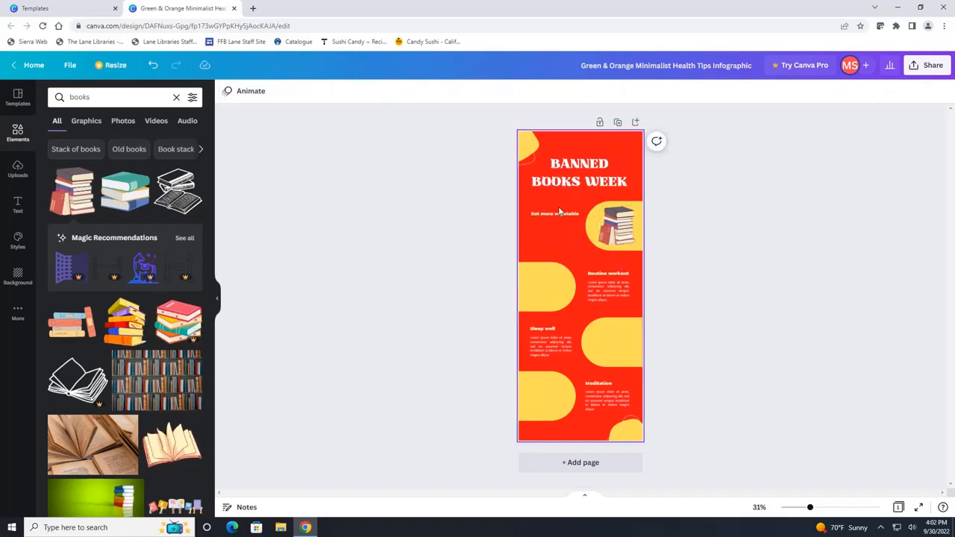
Replace the "Eat more vegetable" heading with "September 18-24, 2022"
{"action": "left_click", "coordinate": [555, 216]}
{"action": "double_click", "coordinate": [555, 218]}
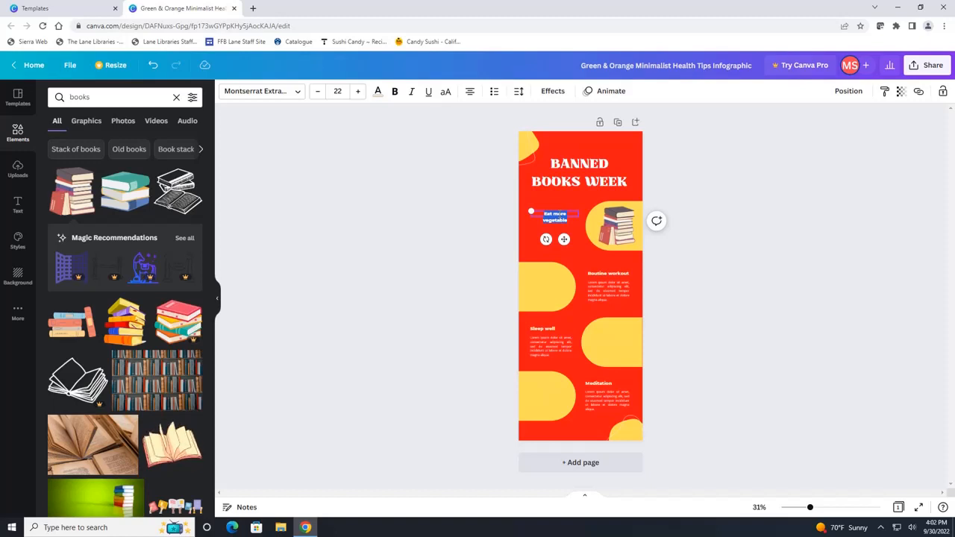
{"action": "key", "text": "BackSpace"}
{"action": "type", "text": "September"}
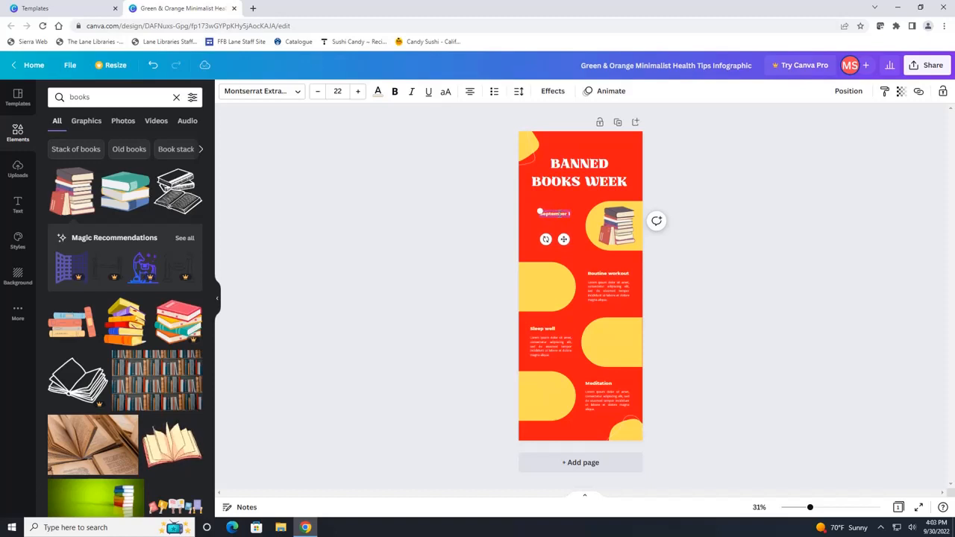
{"action": "type", "text": " 18-24,"}
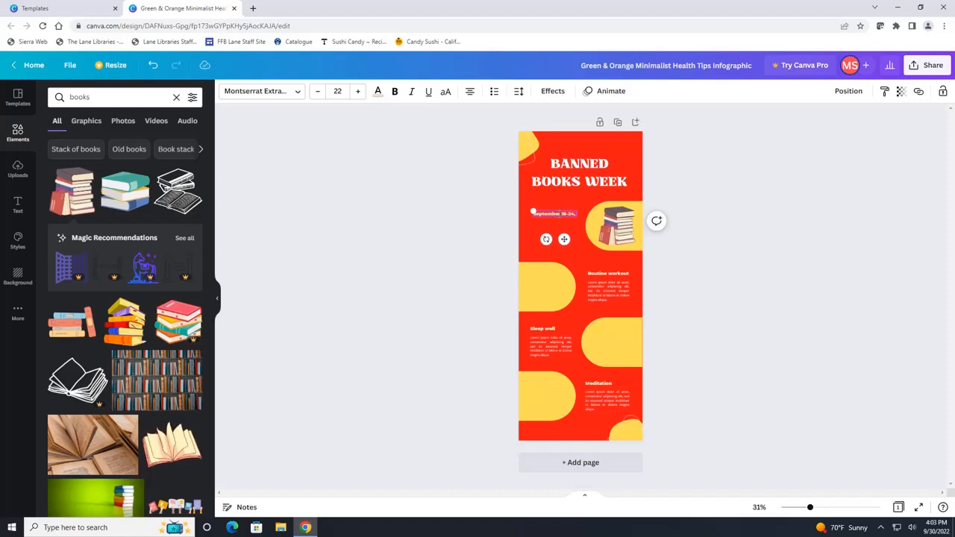
{"action": "type", "text": " 2022"}
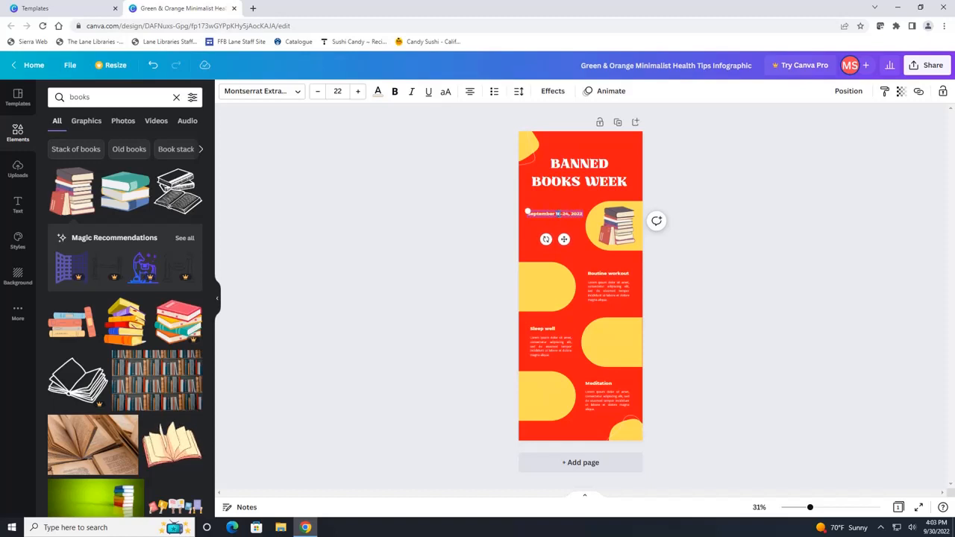
Increase the date text's font size to 47 and shift it slightly down beside the book stack
{"action": "left_click", "coordinate": [358, 91]}
{"action": "left_click", "coordinate": [358, 91]}
{"action": "left_click", "coordinate": [358, 91]}
{"action": "left_click", "coordinate": [358, 91]}
{"action": "left_click", "coordinate": [358, 91]}
{"action": "left_click", "coordinate": [358, 92]}
{"action": "left_click", "coordinate": [358, 91]}
{"action": "left_click", "coordinate": [358, 91]}
{"action": "left_click", "coordinate": [358, 91]}
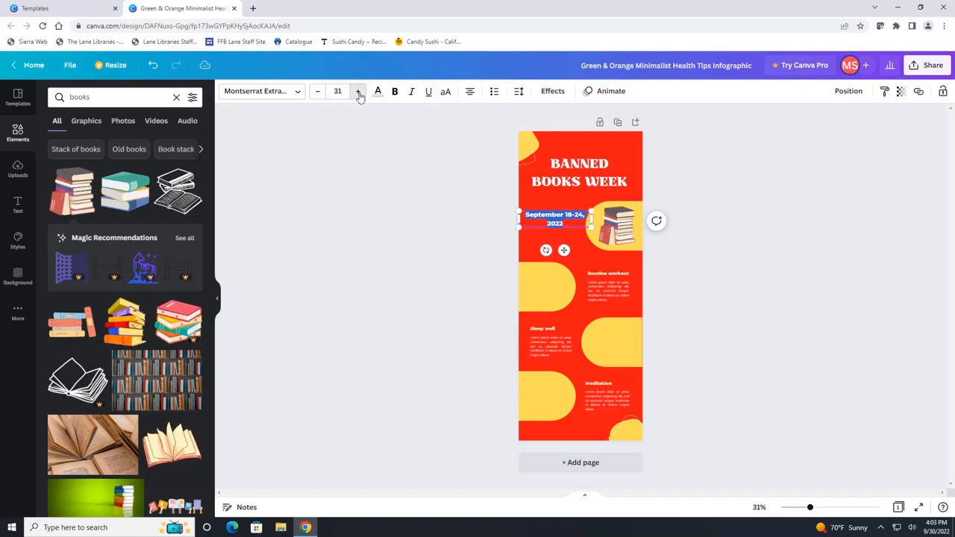
{"action": "left_click", "coordinate": [358, 91]}
{"action": "left_click", "coordinate": [359, 91]}
{"action": "left_click", "coordinate": [358, 91]}
{"action": "left_click", "coordinate": [358, 91]}
{"action": "left_click", "coordinate": [358, 91]}
{"action": "left_click", "coordinate": [358, 91]}
{"action": "left_click", "coordinate": [358, 91]}
{"action": "left_click", "coordinate": [358, 91]}
{"action": "left_click", "coordinate": [358, 91]}
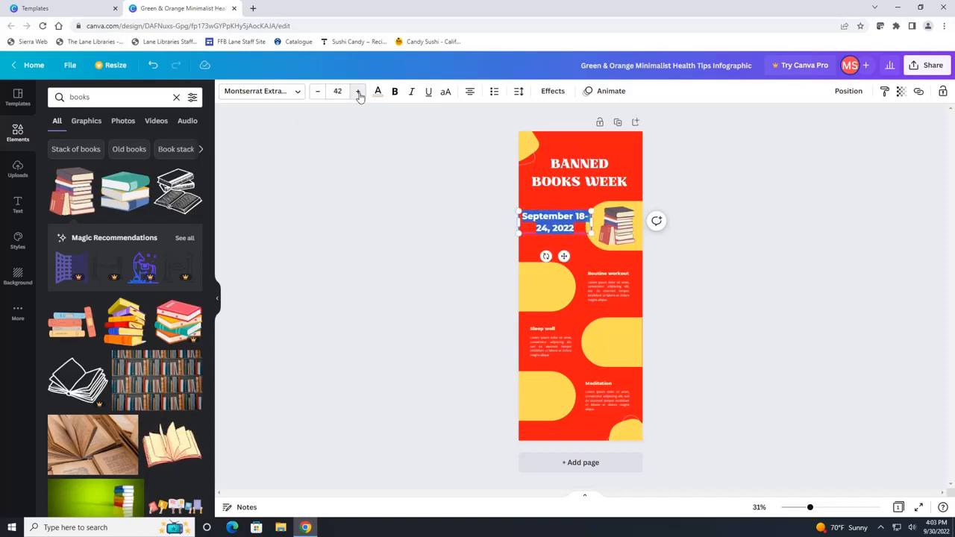
{"action": "left_click", "coordinate": [358, 91]}
{"action": "left_click", "coordinate": [358, 91]}
{"action": "left_click", "coordinate": [358, 91]}
{"action": "left_click", "coordinate": [359, 91]}
{"action": "left_click", "coordinate": [358, 91]}
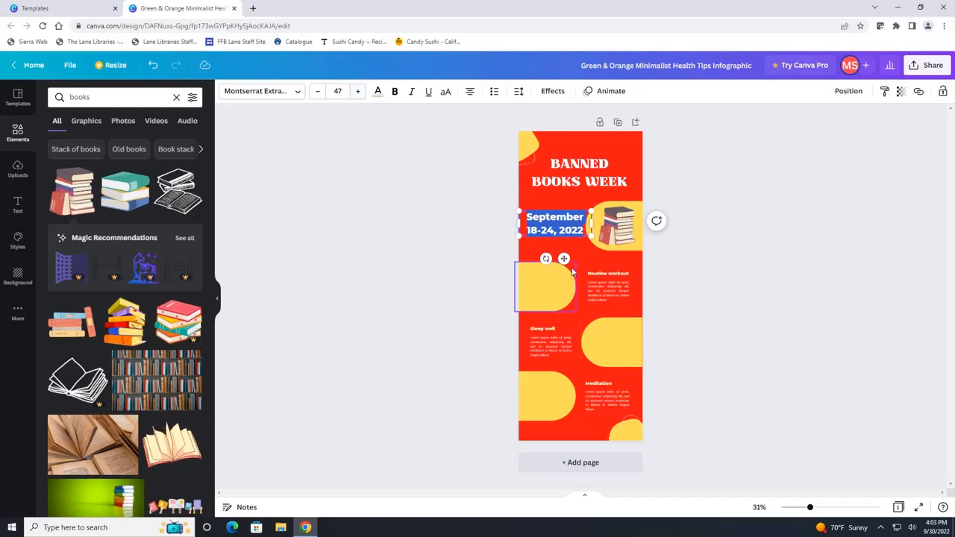
{"action": "left_click_drag", "start_coordinate": [564, 259], "coordinate": [561, 263]}
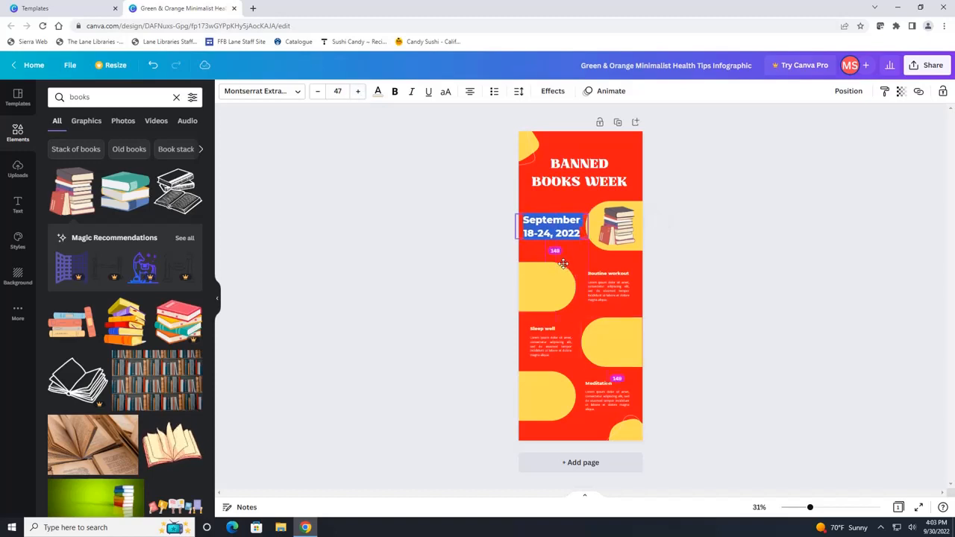
Change the date's font to Alegreya Sans Regular, narrow its text box to wrap onto two lines, and reposition it beside the book stack
{"action": "left_click", "coordinate": [290, 93]}
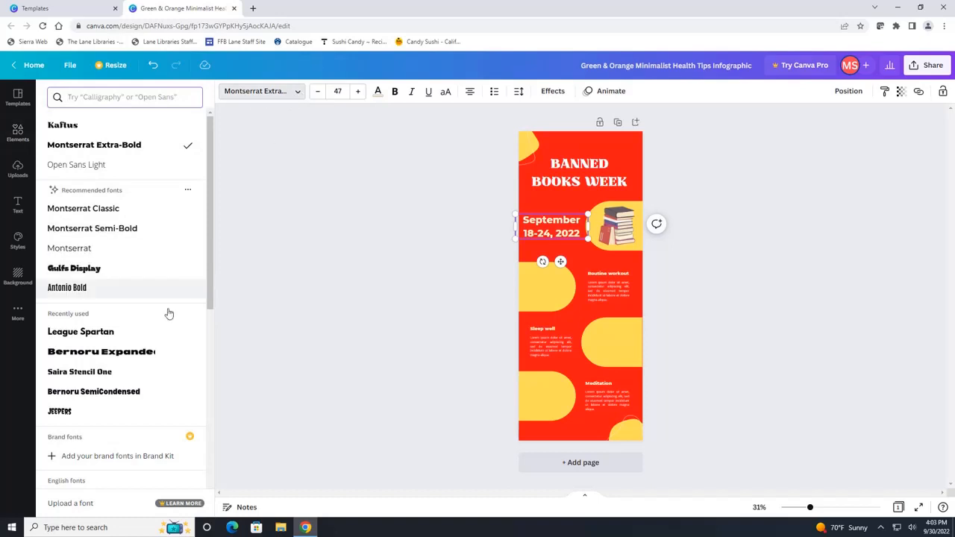
{"action": "scroll", "coordinate": [80, 328], "scroll_direction": "down", "scroll_amount": 5}
{"action": "scroll", "coordinate": [81, 328], "scroll_direction": "down", "scroll_amount": 8}
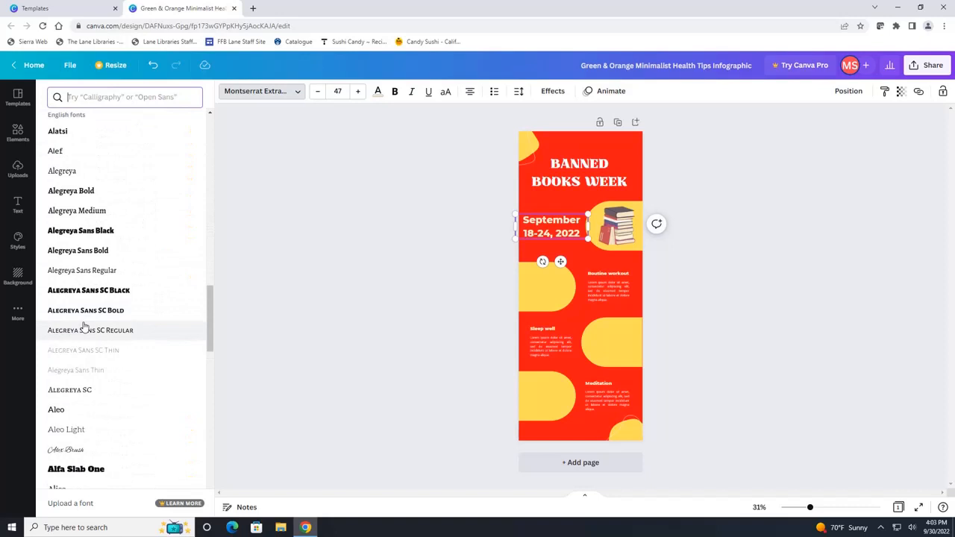
{"action": "left_click", "coordinate": [81, 271]}
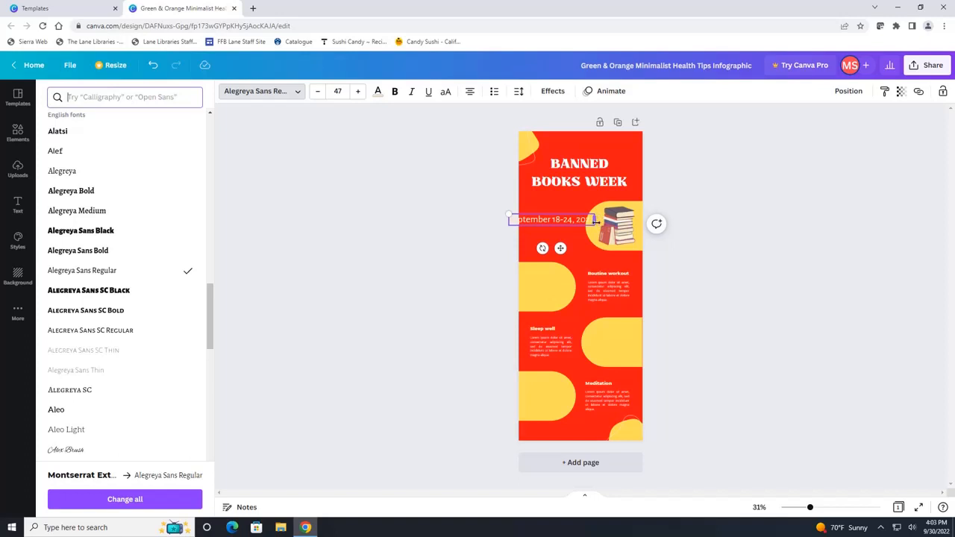
{"action": "left_click_drag", "start_coordinate": [595, 220], "coordinate": [559, 224]}
{"action": "left_click_drag", "start_coordinate": [543, 262], "coordinate": [560, 260]}
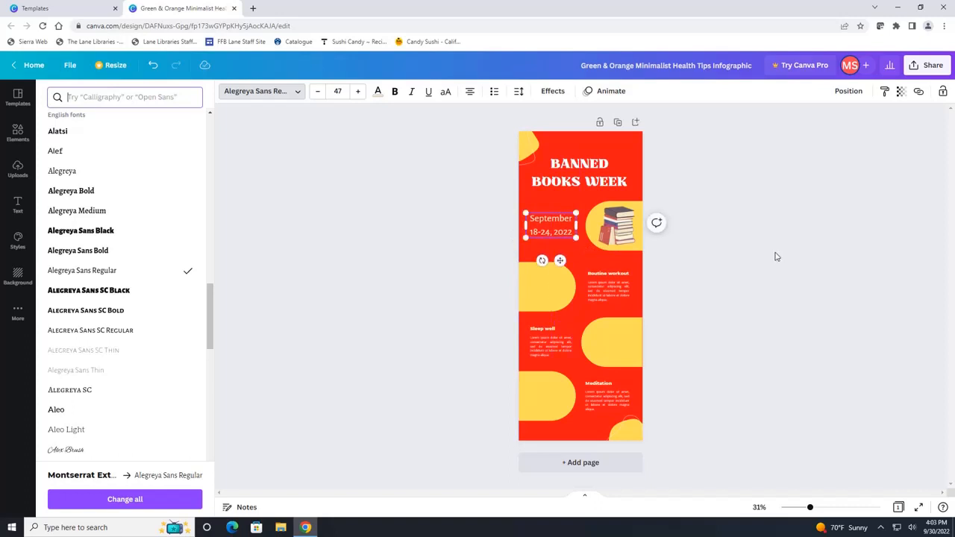
{"action": "left_click", "coordinate": [776, 256]}
{"action": "left_click", "coordinate": [773, 227]}
Search the elements library for "censorship"
{"action": "left_click", "coordinate": [119, 97]}
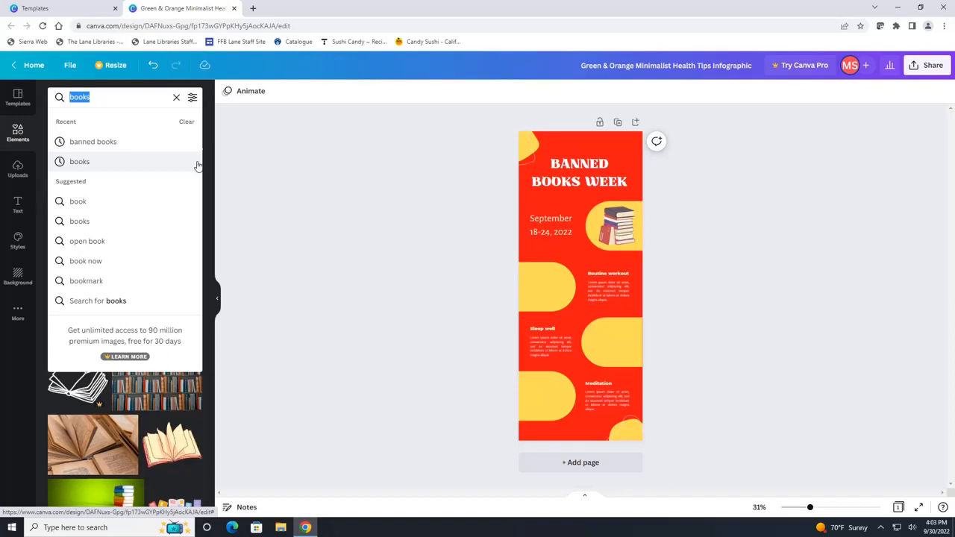
{"action": "type", "text": "censorship"}
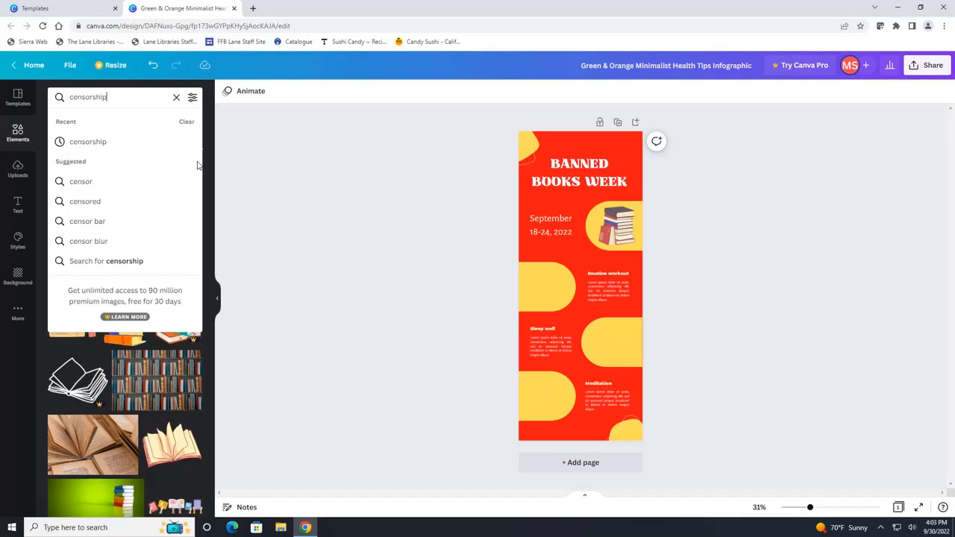
{"action": "key", "text": "Return"}
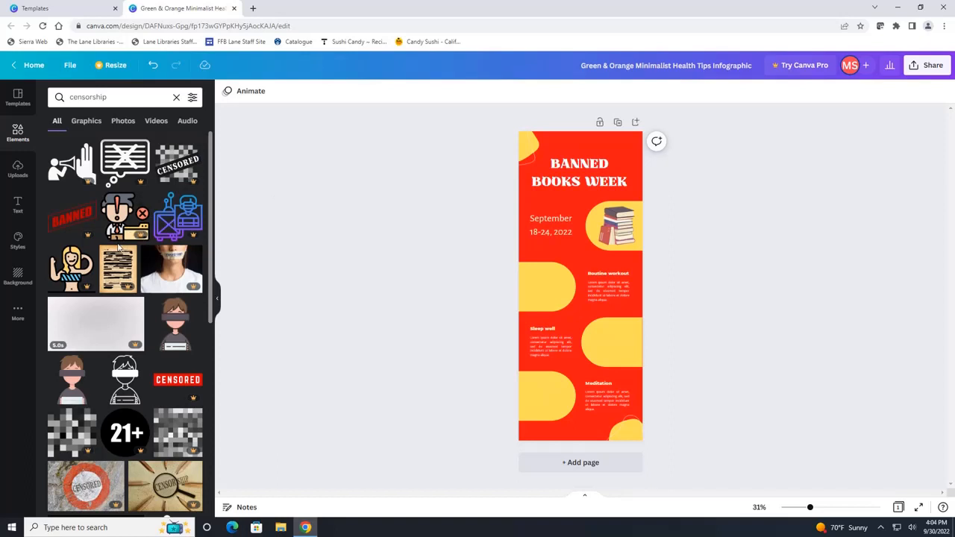
Add the colored illustration of a person with censored eyes and shrink it to fit inside the second yellow shape
{"action": "scroll", "coordinate": [118, 246], "scroll_direction": "down", "scroll_amount": 4}
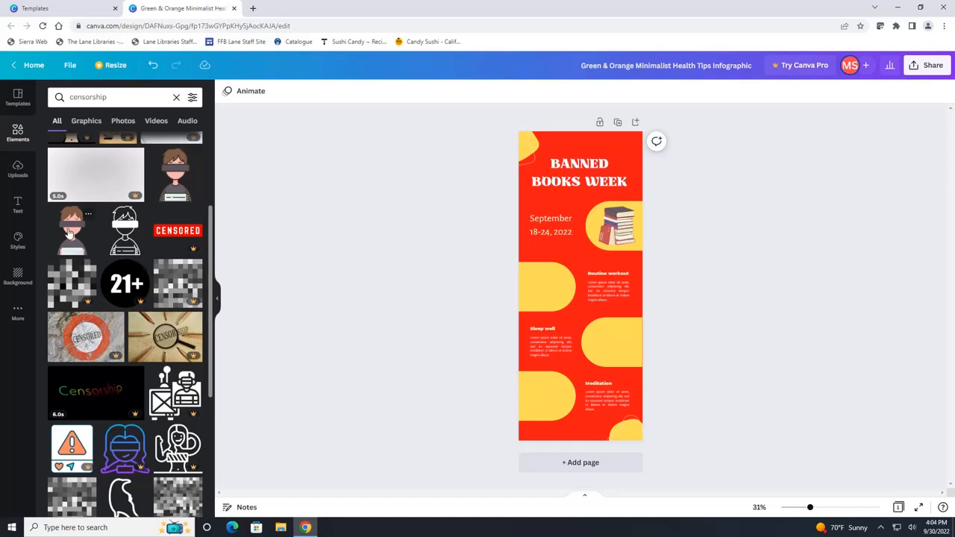
{"action": "left_click_drag", "start_coordinate": [73, 233], "coordinate": [549, 308]}
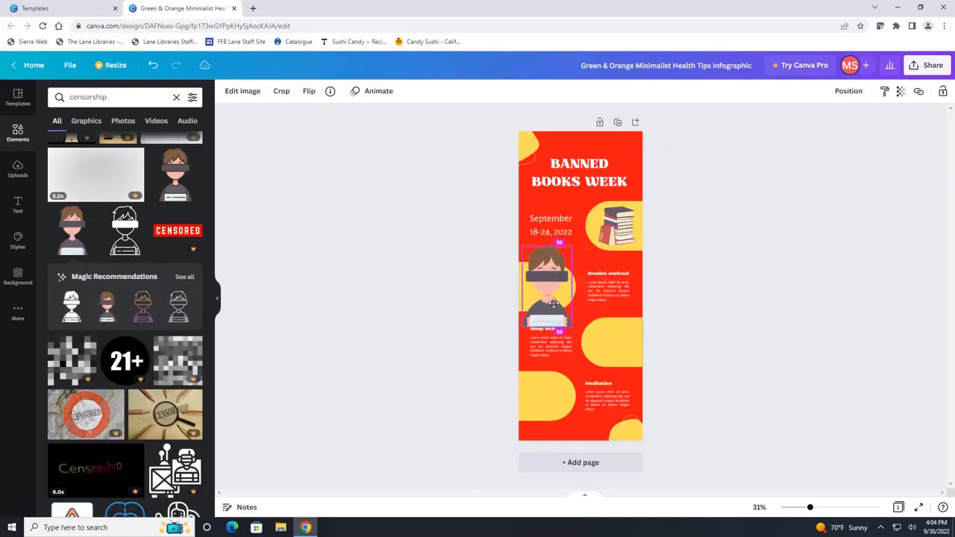
{"action": "left_click_drag", "start_coordinate": [572, 246], "coordinate": [545, 283]}
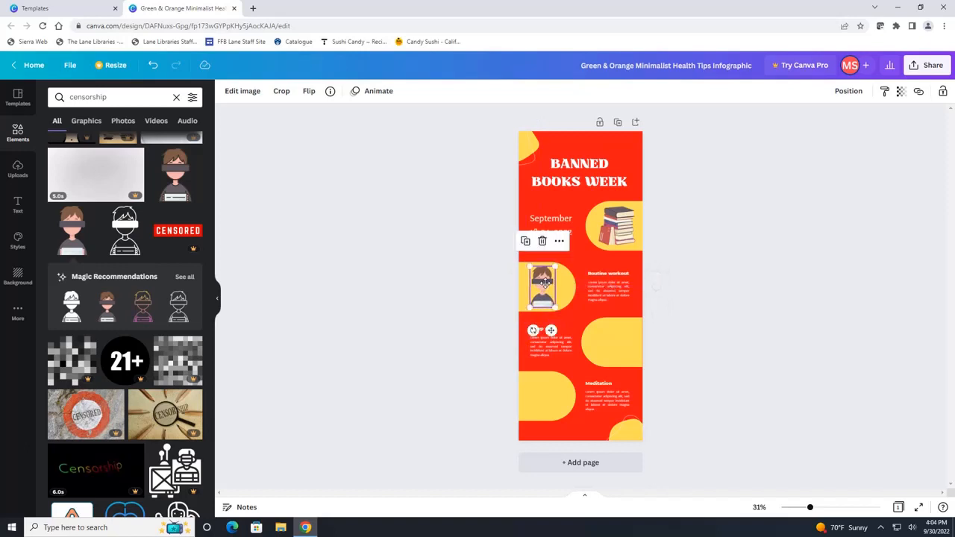
Delete the "Routine workout" heading and its paragraph beside the censored person illustration
{"action": "left_click", "coordinate": [614, 275]}
{"action": "key", "text": "Delete"}
{"action": "left_click", "coordinate": [615, 279]}
{"action": "key", "text": "Delete"}
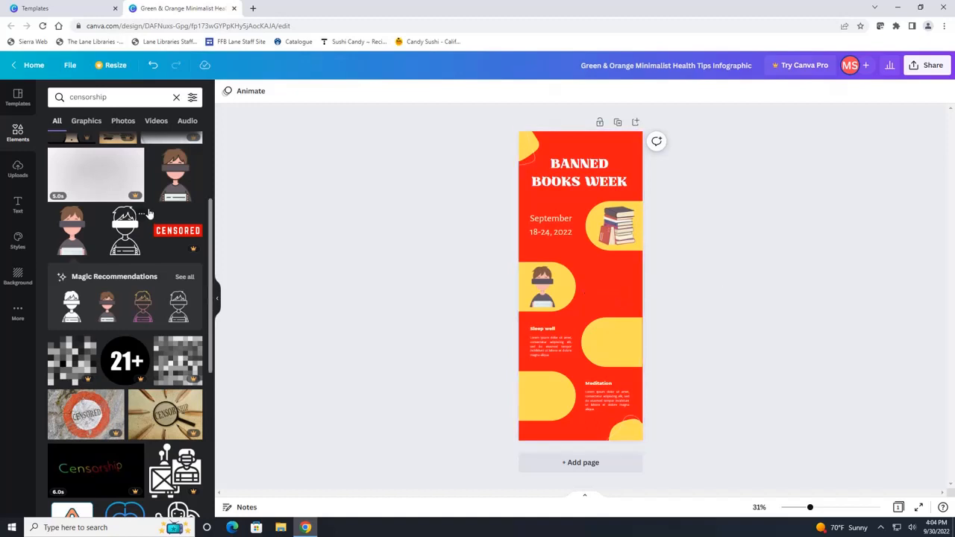
Add a subheading beside the censored person illustration reading "Celebrate the freedom to read!"
{"action": "left_click", "coordinate": [18, 206]}
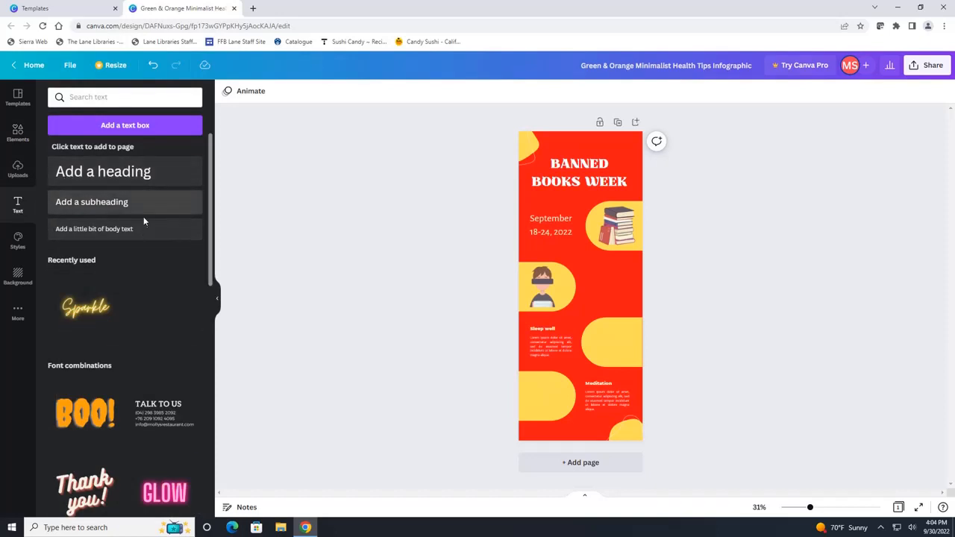
{"action": "scroll", "coordinate": [126, 344], "scroll_direction": "down", "scroll_amount": 2}
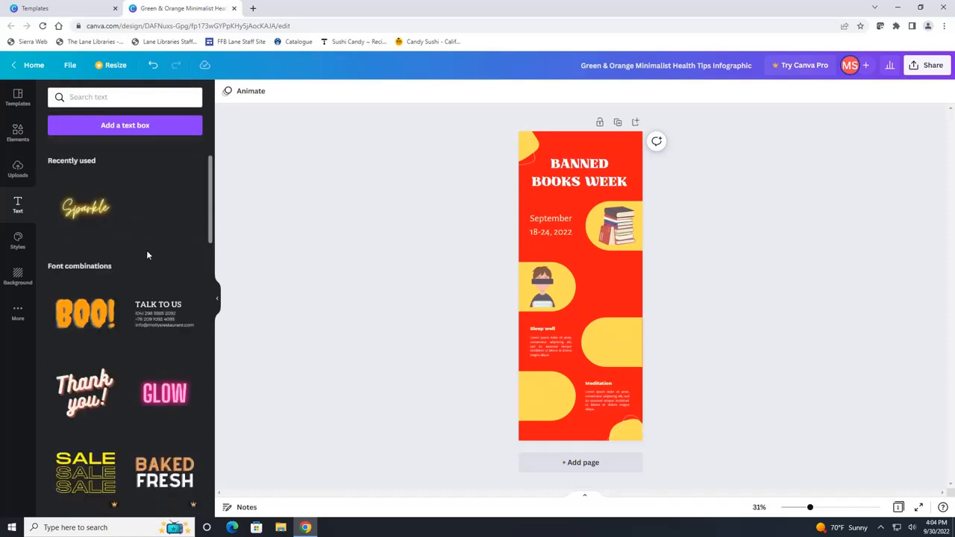
{"action": "scroll", "coordinate": [147, 255], "scroll_direction": "down", "scroll_amount": 6}
{"action": "scroll", "coordinate": [148, 256], "scroll_direction": "up", "scroll_amount": 7}
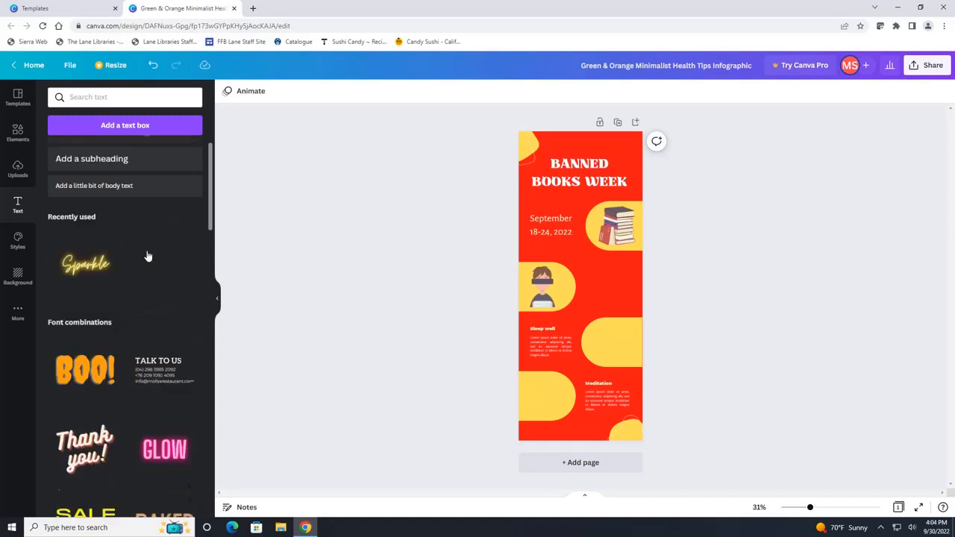
{"action": "scroll", "coordinate": [147, 256], "scroll_direction": "up", "scroll_amount": 1}
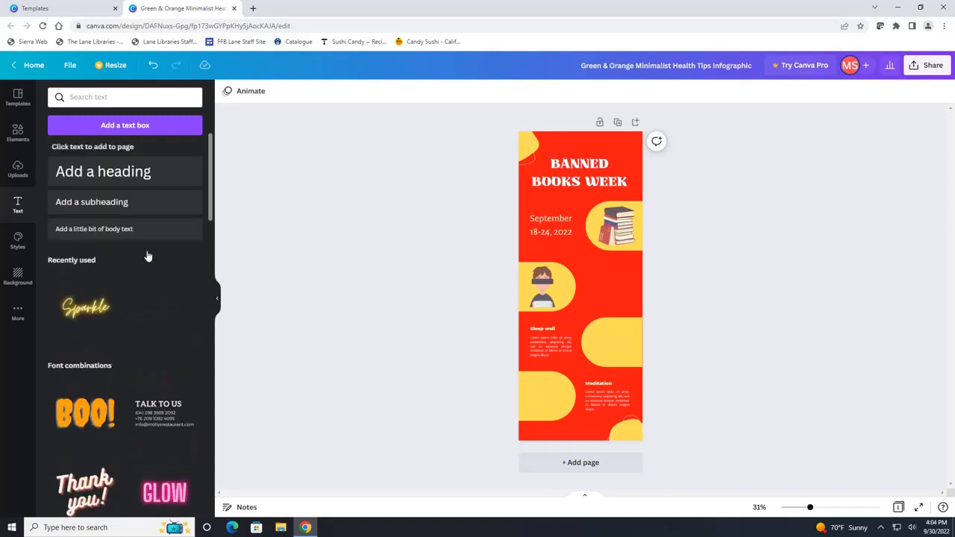
{"action": "left_click", "coordinate": [133, 206]}
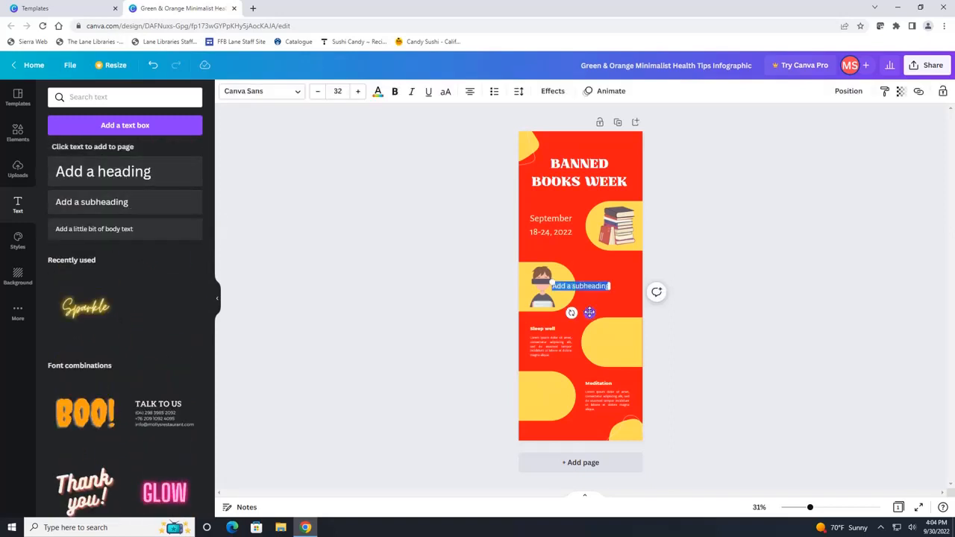
{"action": "left_click_drag", "start_coordinate": [588, 313], "coordinate": [622, 304]}
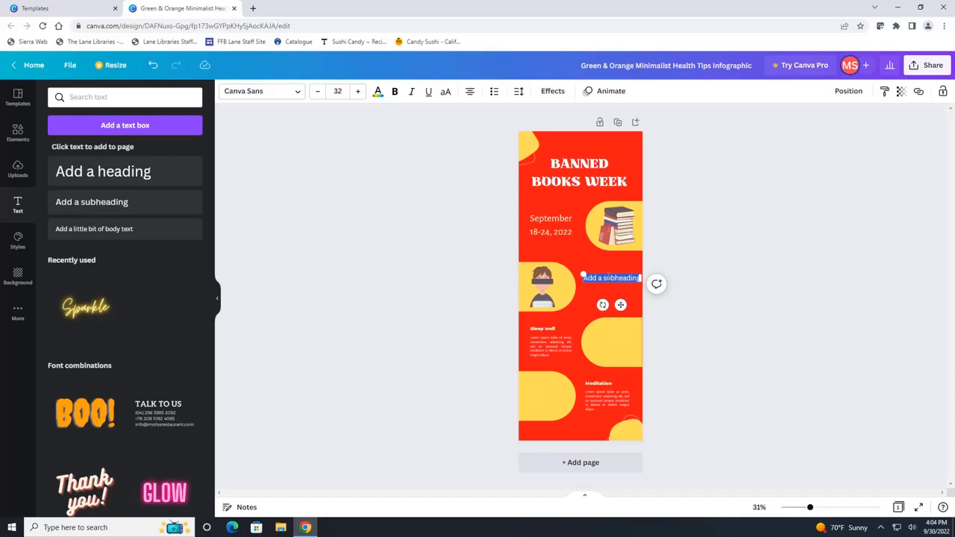
{"action": "type", "text": "Celebrate the"}
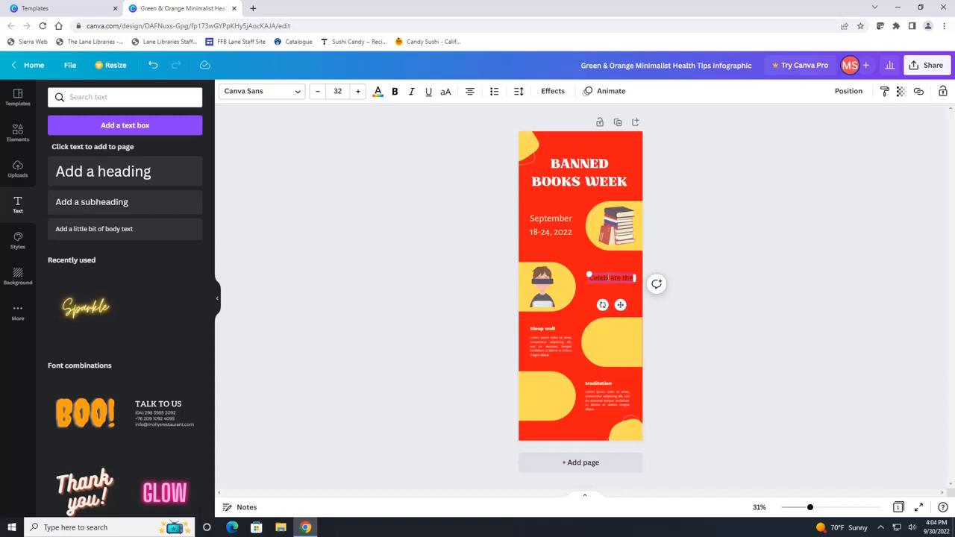
{"action": "type", "text": " freedom to read"}
Change the "Celebrate the freedom to read!" text to the Alegreya Medium font and color it white
{"action": "left_click", "coordinate": [546, 224]}
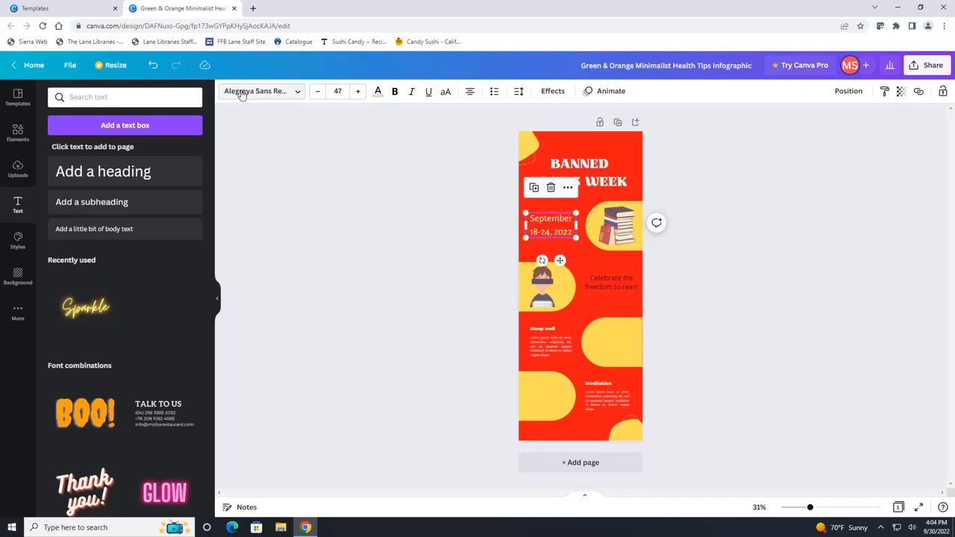
{"action": "left_click", "coordinate": [619, 282]}
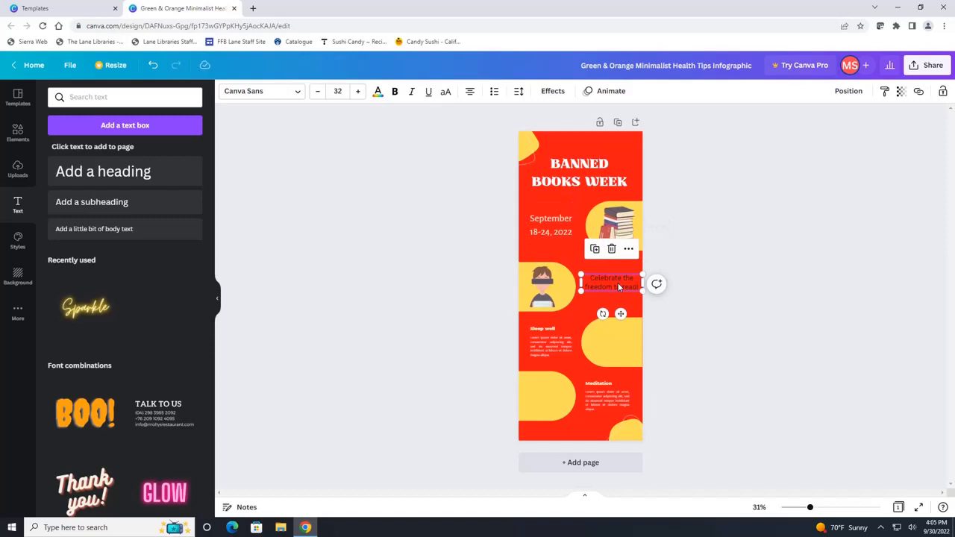
{"action": "double_click", "coordinate": [628, 287]}
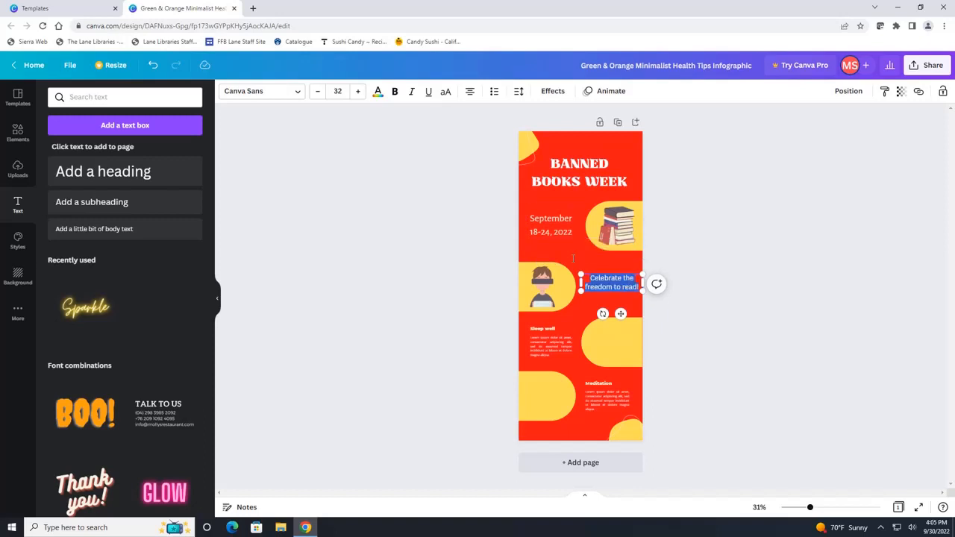
{"action": "left_click", "coordinate": [289, 89]}
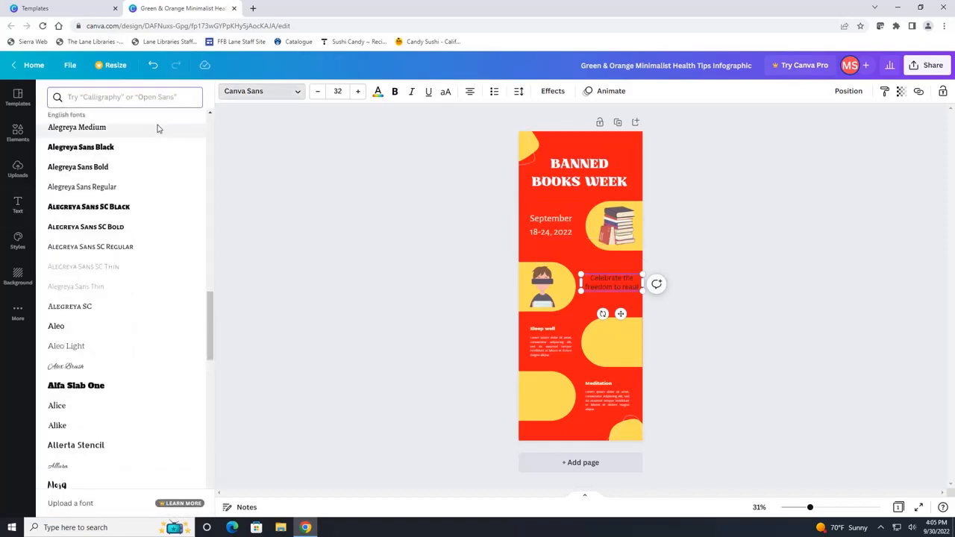
{"action": "left_click", "coordinate": [84, 132]}
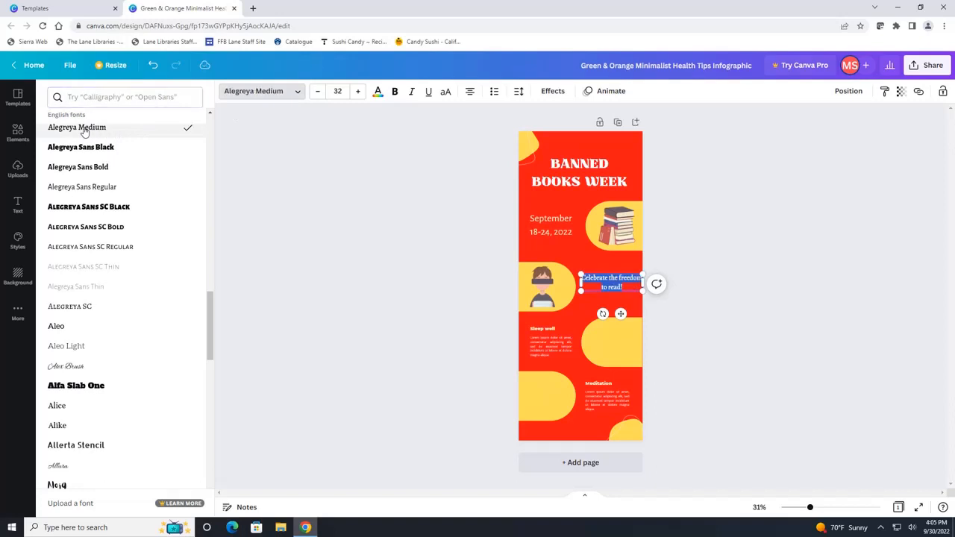
{"action": "left_click", "coordinate": [377, 93]}
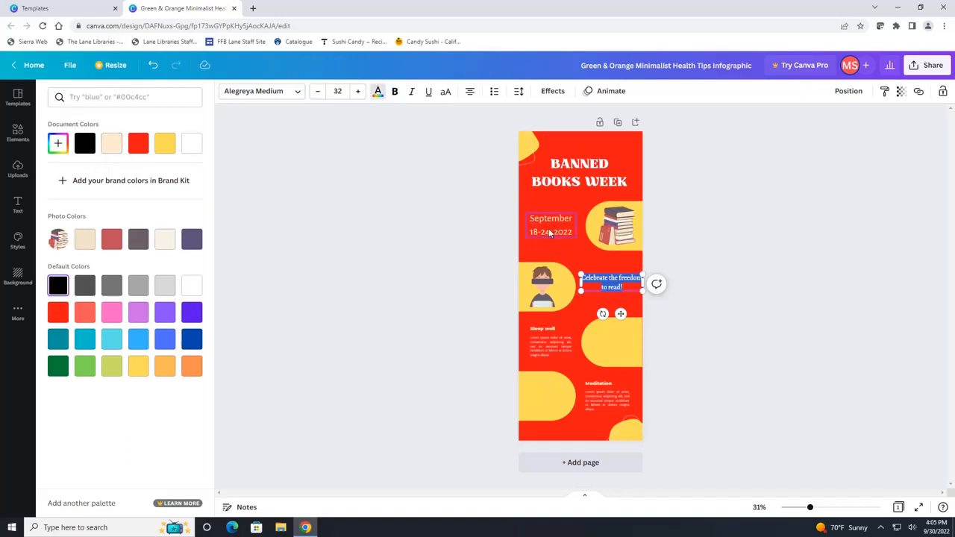
{"action": "left_click", "coordinate": [112, 144]}
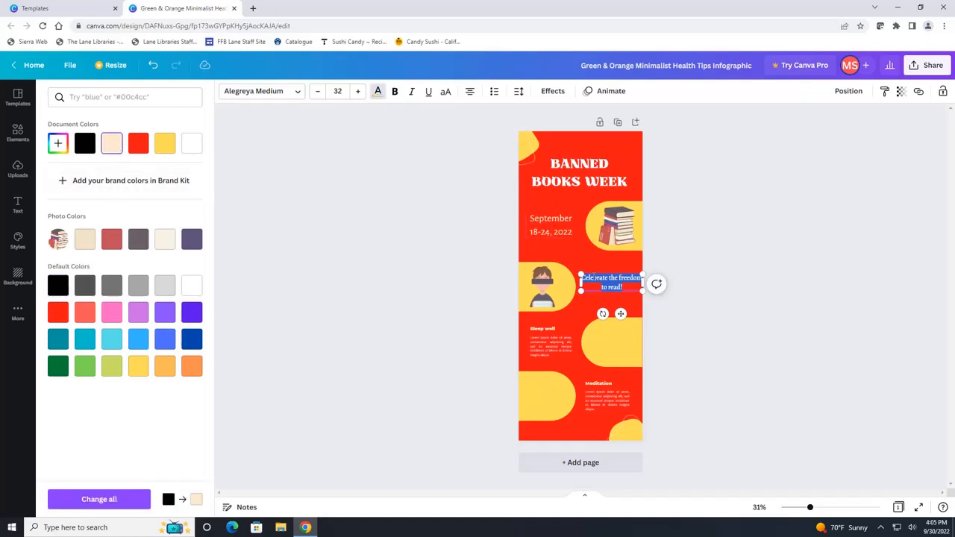
{"action": "left_click", "coordinate": [192, 144]}
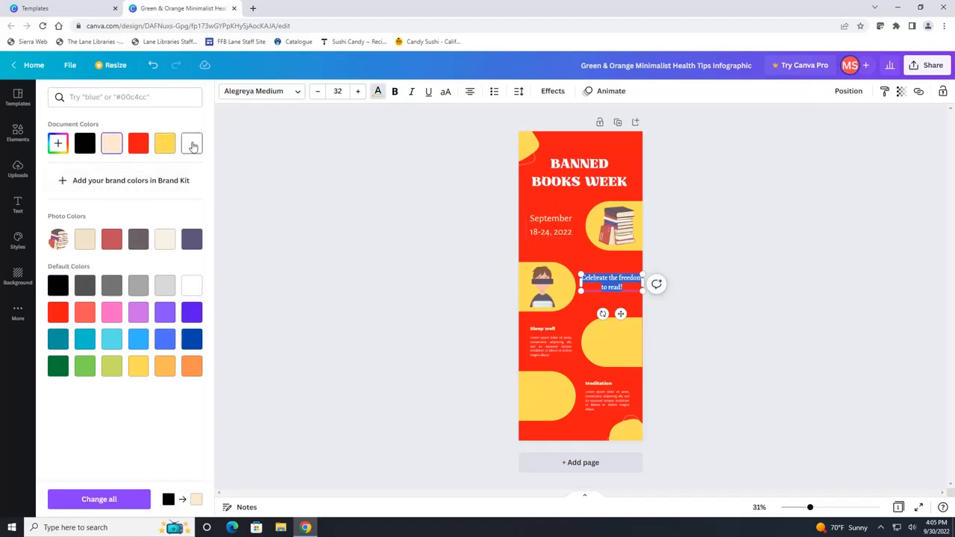
Increase the font size of the "Celebrate the freedom to read!" text to 45
{"action": "left_click", "coordinate": [357, 91]}
{"action": "left_click", "coordinate": [358, 91]}
{"action": "left_click", "coordinate": [357, 91]}
{"action": "left_click", "coordinate": [358, 91]}
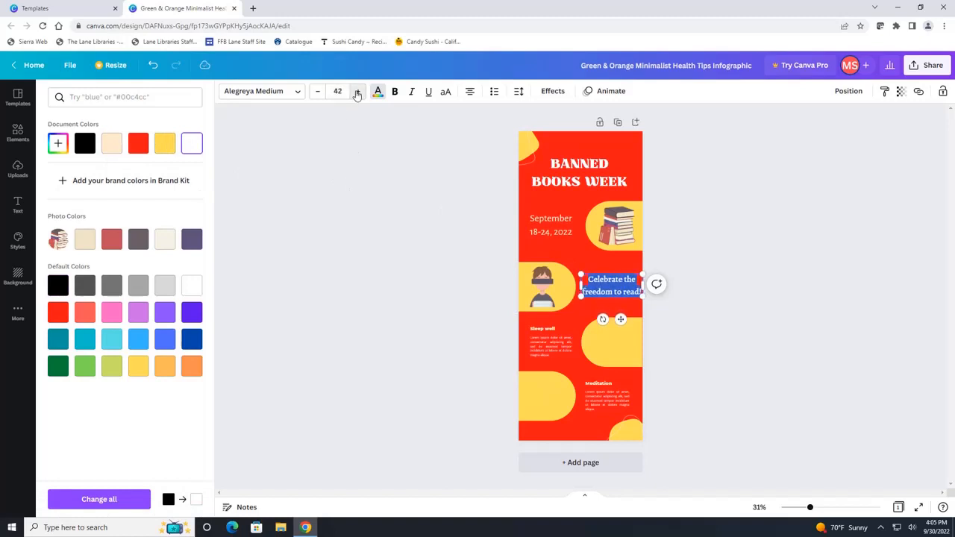
{"action": "left_click", "coordinate": [357, 92]}
{"action": "left_click", "coordinate": [357, 92]}
{"action": "left_click", "coordinate": [358, 91]}
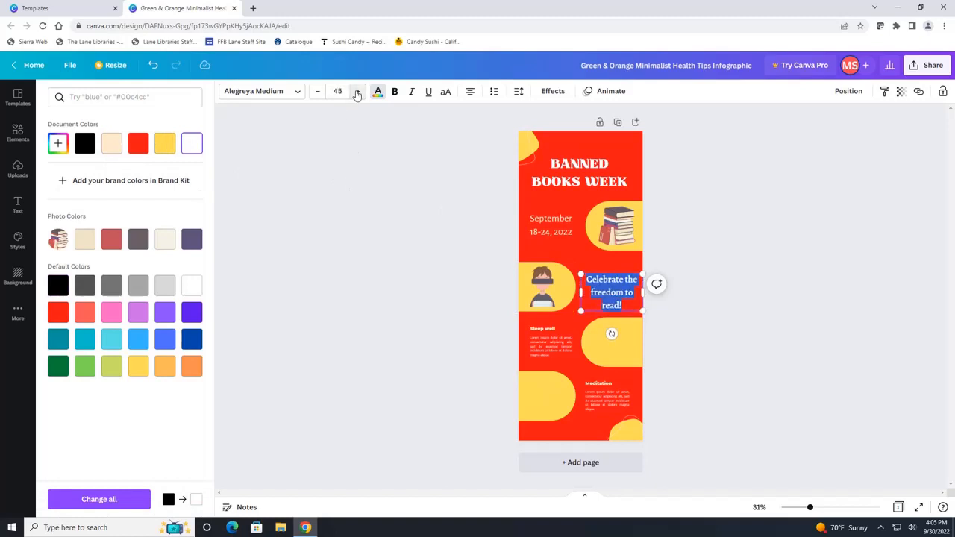
Recolor the "September 18-24, 2022" date text white
{"action": "left_click", "coordinate": [544, 234]}
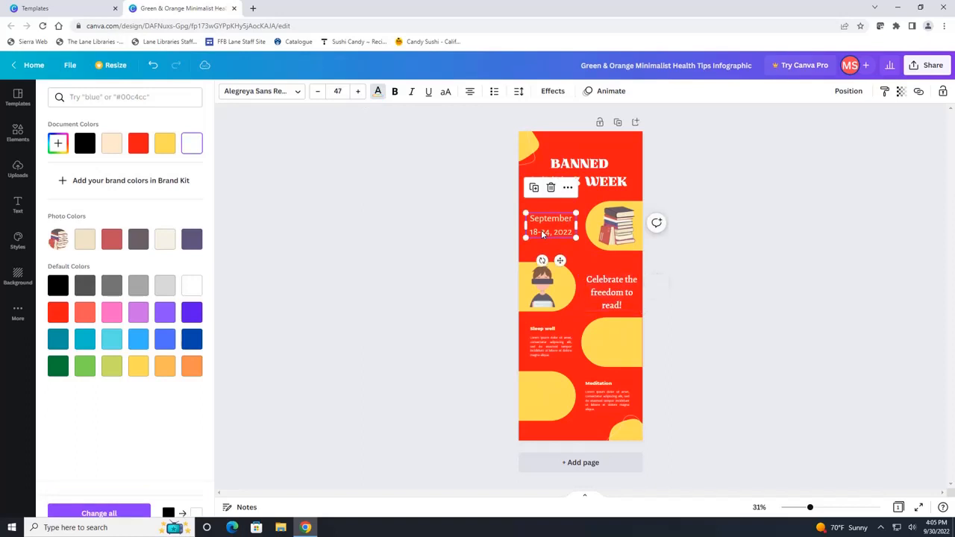
{"action": "left_click", "coordinate": [378, 92]}
{"action": "left_click", "coordinate": [378, 92]}
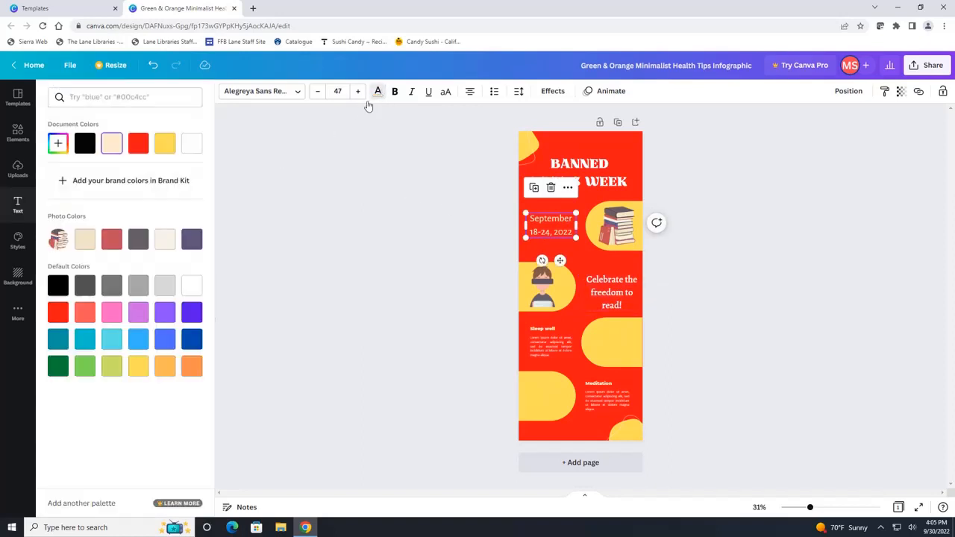
{"action": "left_click", "coordinate": [192, 143]}
{"action": "left_click", "coordinate": [722, 306]}
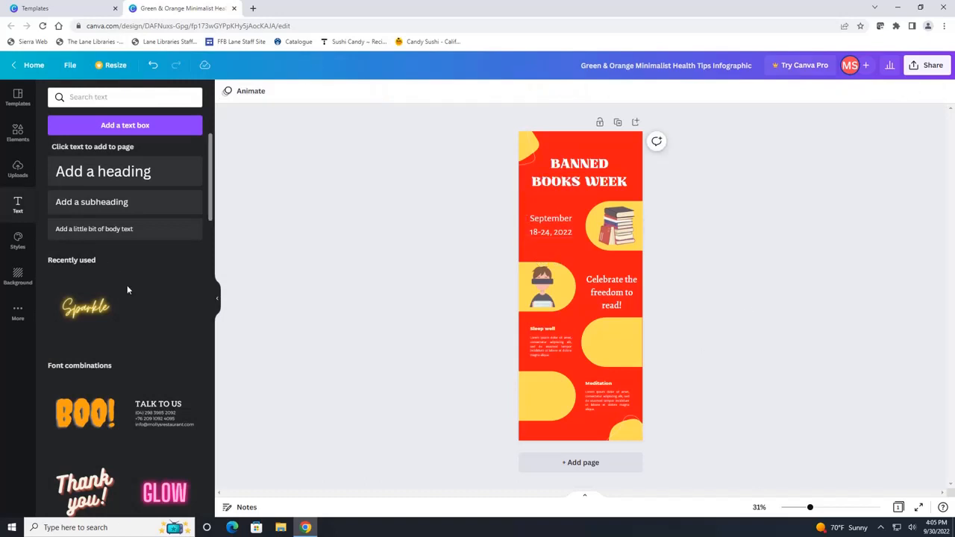
Search the elements library for "created", then shorten the search term to "create"
{"action": "left_click", "coordinate": [17, 134]}
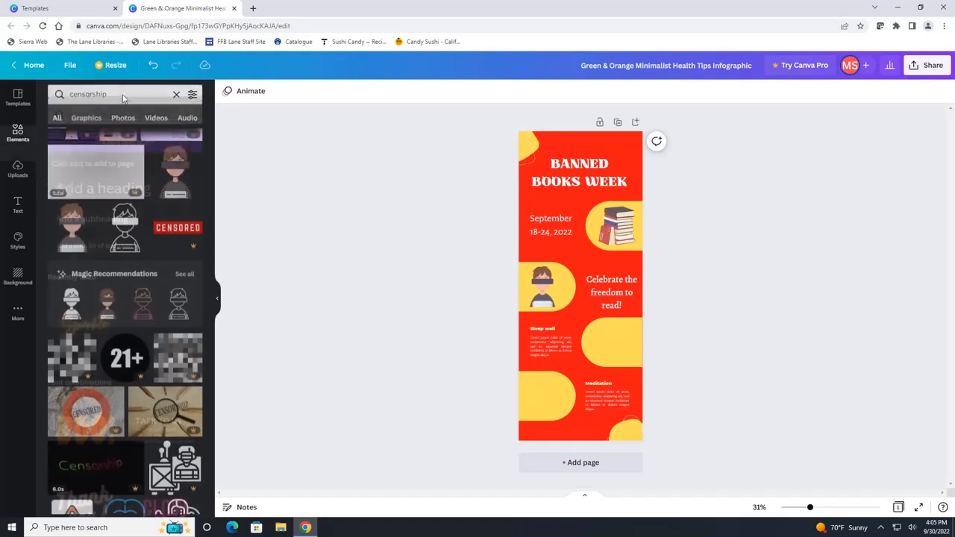
{"action": "left_click", "coordinate": [112, 97]}
{"action": "key", "text": "ctrl+a"}
{"action": "type", "text": "created"}
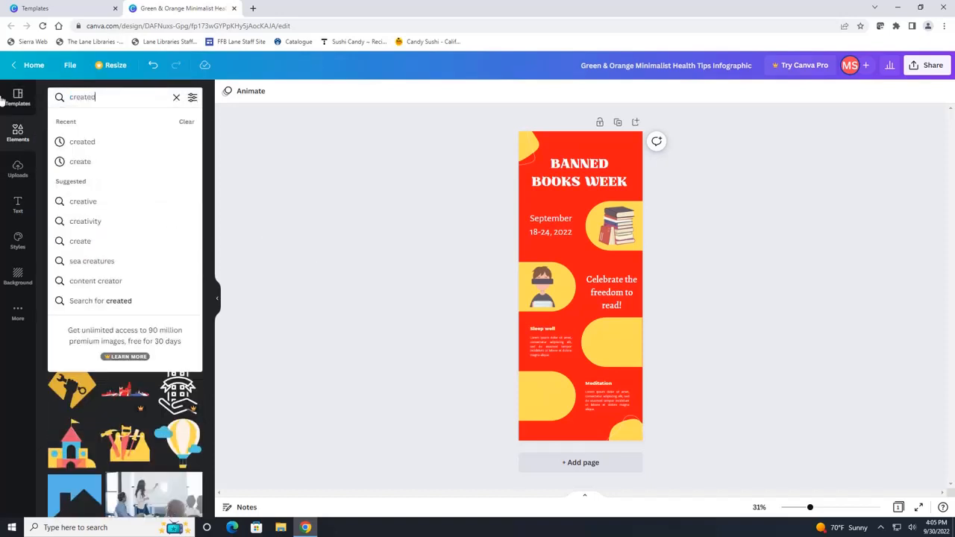
{"action": "key", "text": "Return"}
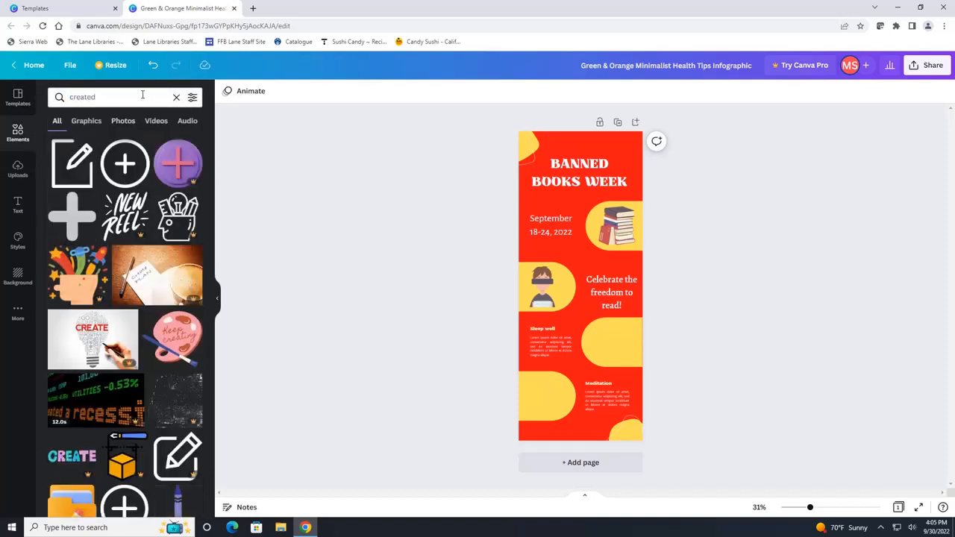
{"action": "key", "text": "BackSpace"}
{"action": "key", "text": "Return"}
Add the pencil-in-a-square icon and shrink it to fit centered inside the third yellow shape
{"action": "left_click", "coordinate": [69, 195]}
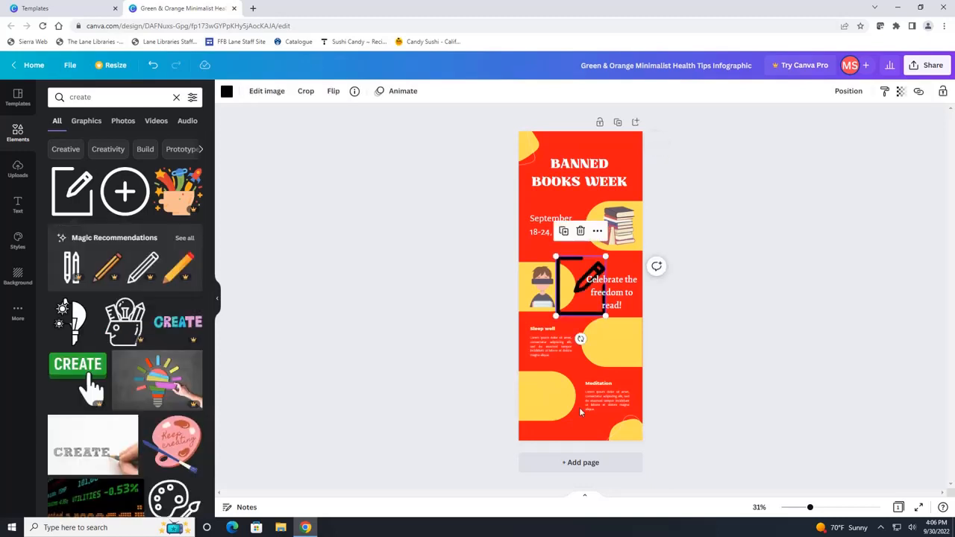
{"action": "left_click_drag", "start_coordinate": [574, 296], "coordinate": [609, 343]}
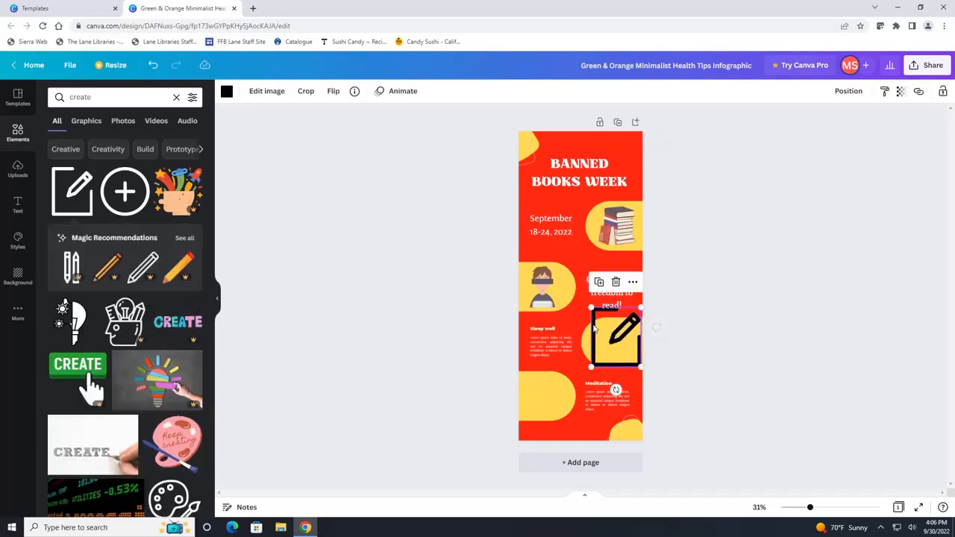
{"action": "left_click_drag", "start_coordinate": [594, 307], "coordinate": [606, 327]}
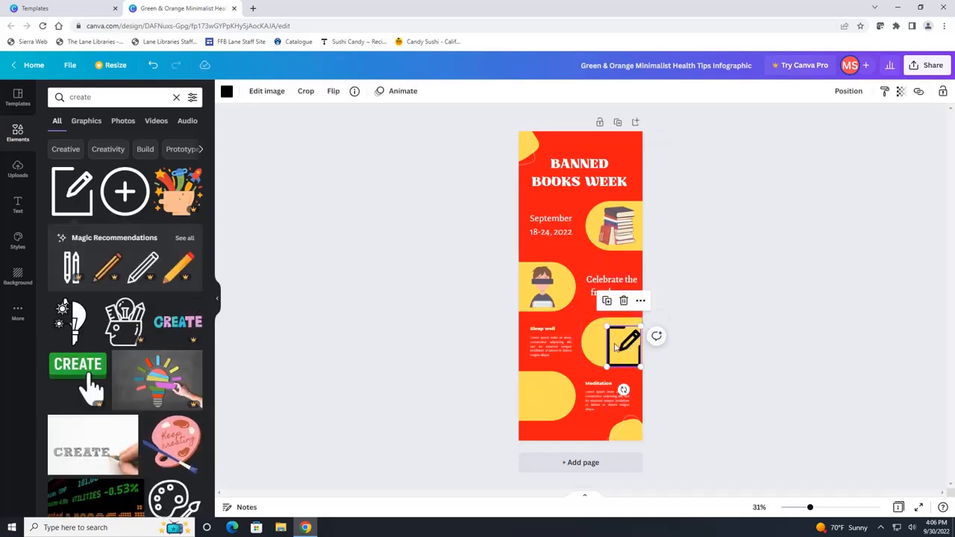
{"action": "left_click_drag", "start_coordinate": [626, 367], "coordinate": [619, 362]}
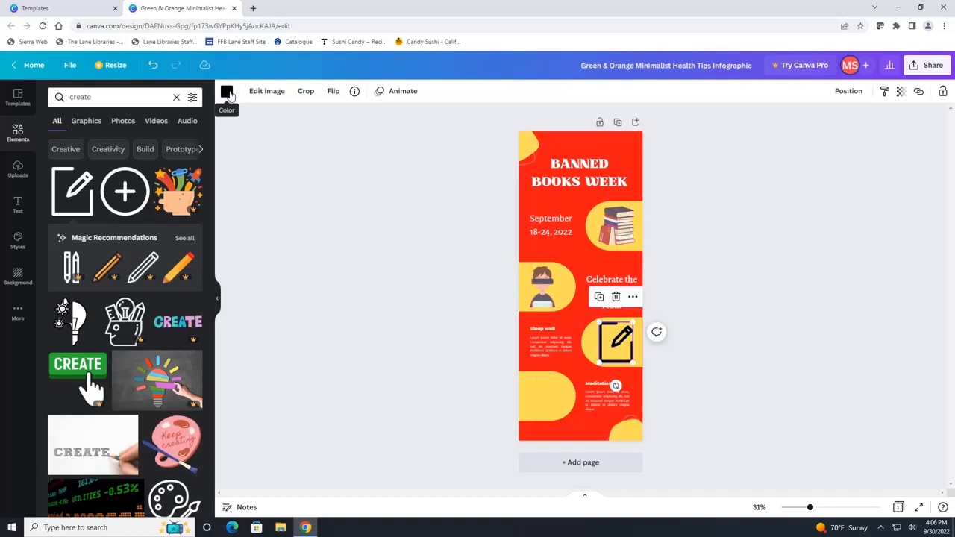
Recolor the pencil-in-a-square icon medium gray using the default colors
{"action": "left_click", "coordinate": [227, 91]}
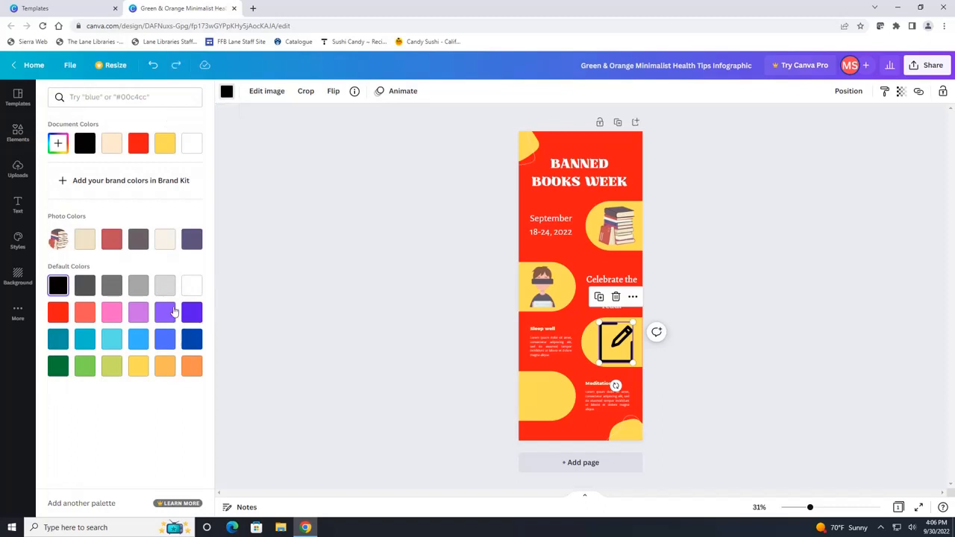
{"action": "left_click", "coordinate": [115, 289]}
{"action": "key", "text": "Escape"}
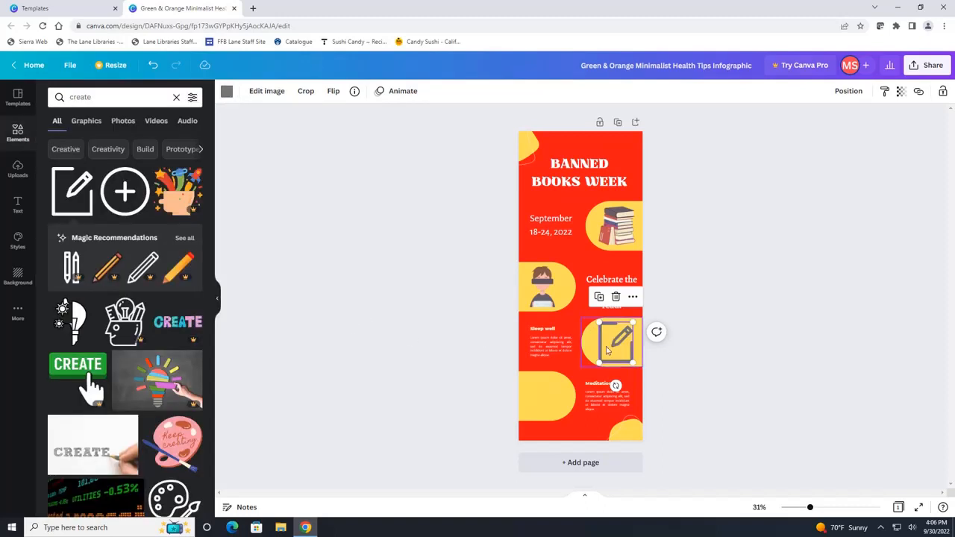
{"action": "left_click", "coordinate": [669, 370]}
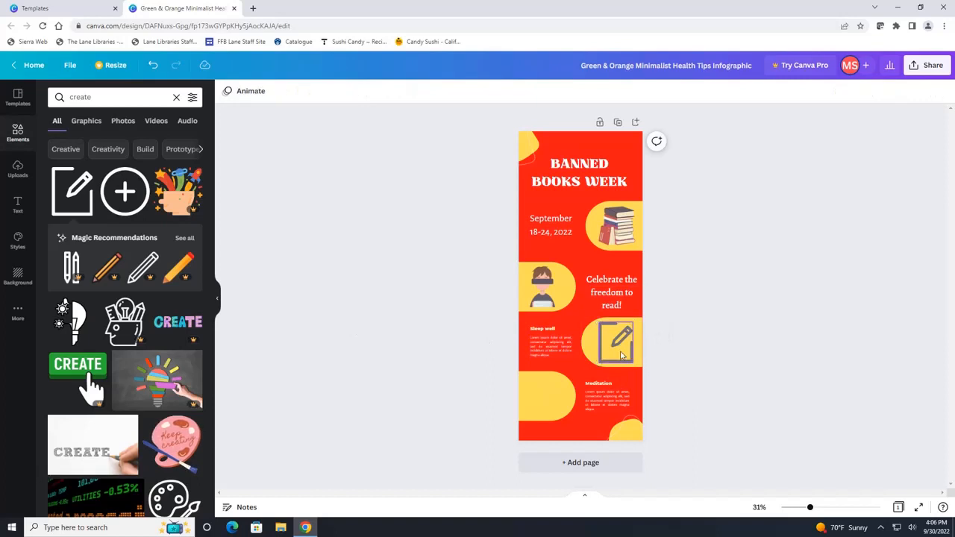
{"action": "left_click", "coordinate": [610, 227]}
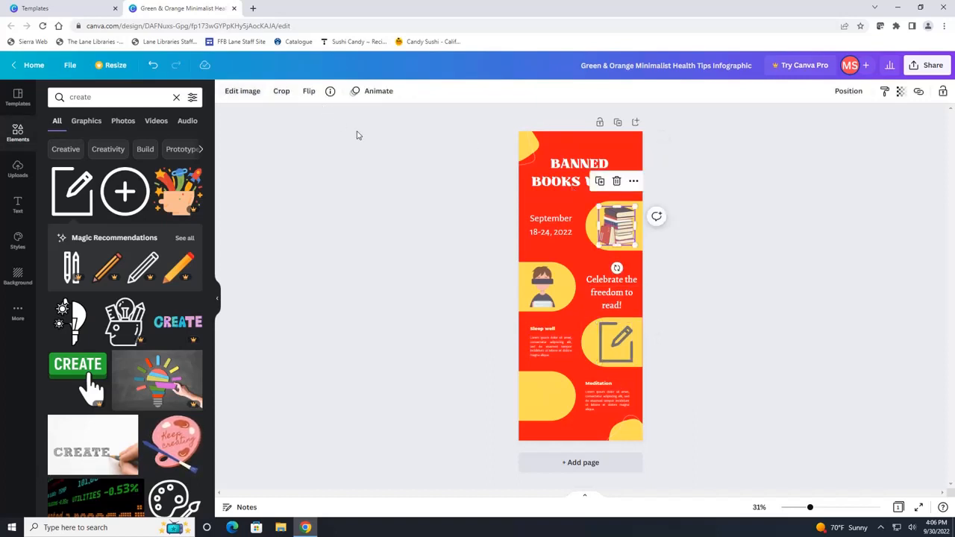
{"action": "left_click", "coordinate": [543, 291]}
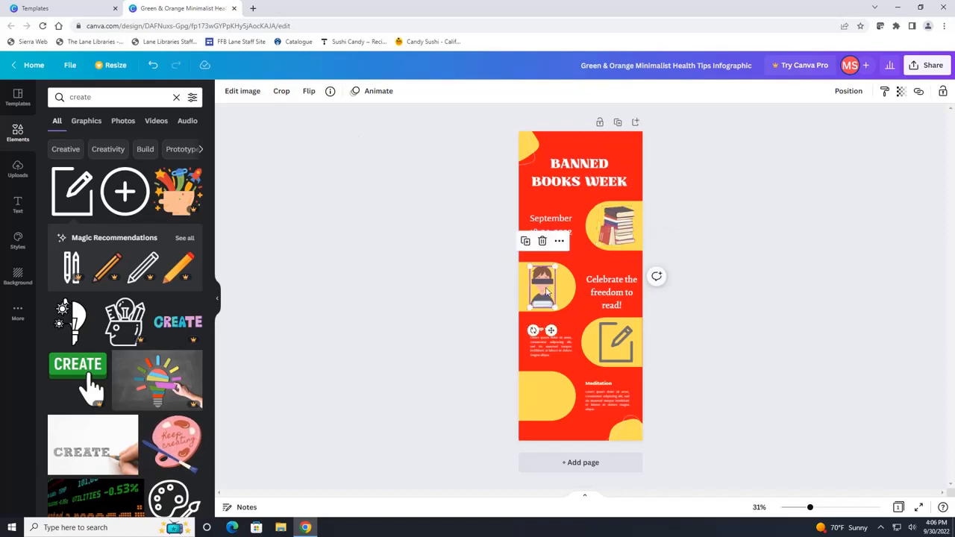
{"action": "left_click", "coordinate": [616, 342]}
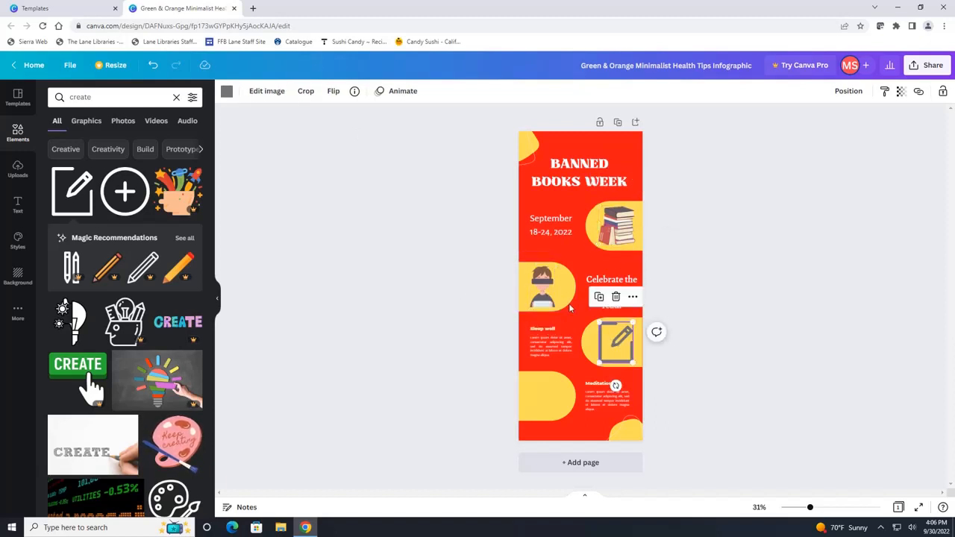
{"action": "left_click", "coordinate": [543, 288]}
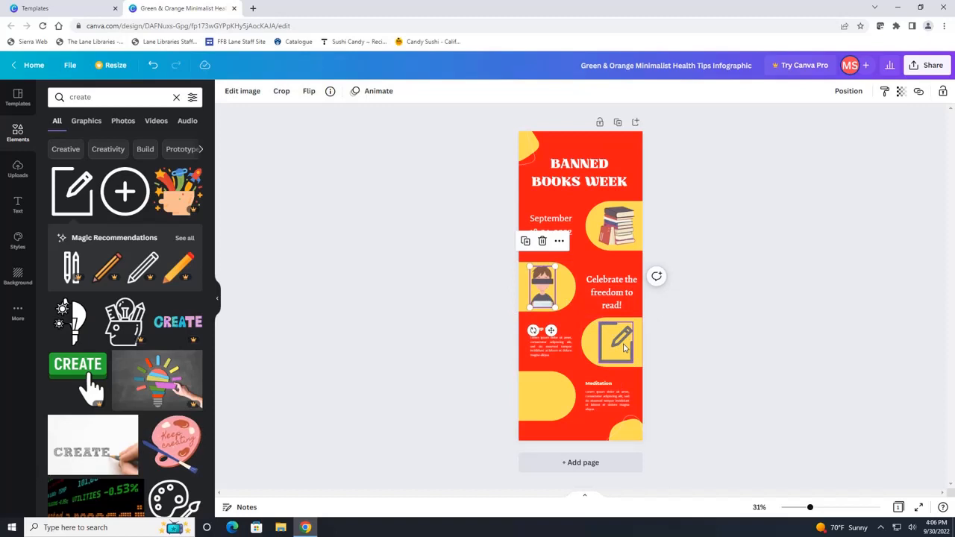
Delete the "Sleep well" heading and its placeholder paragraph beside the pencil-in-a-square icon
{"action": "left_click", "coordinate": [624, 347]}
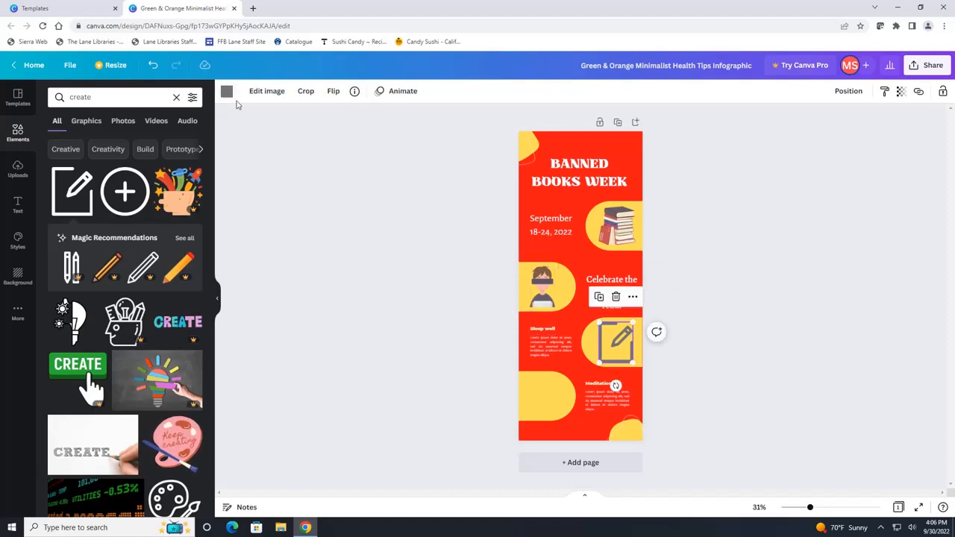
{"action": "left_click", "coordinate": [553, 351]}
{"action": "key", "text": "Delete"}
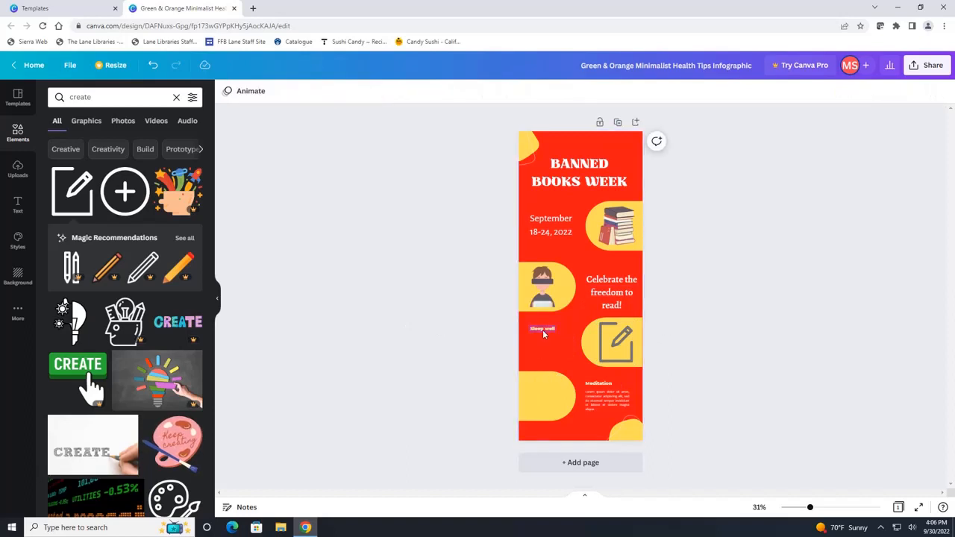
{"action": "left_click", "coordinate": [543, 329]}
{"action": "key", "text": "Delete"}
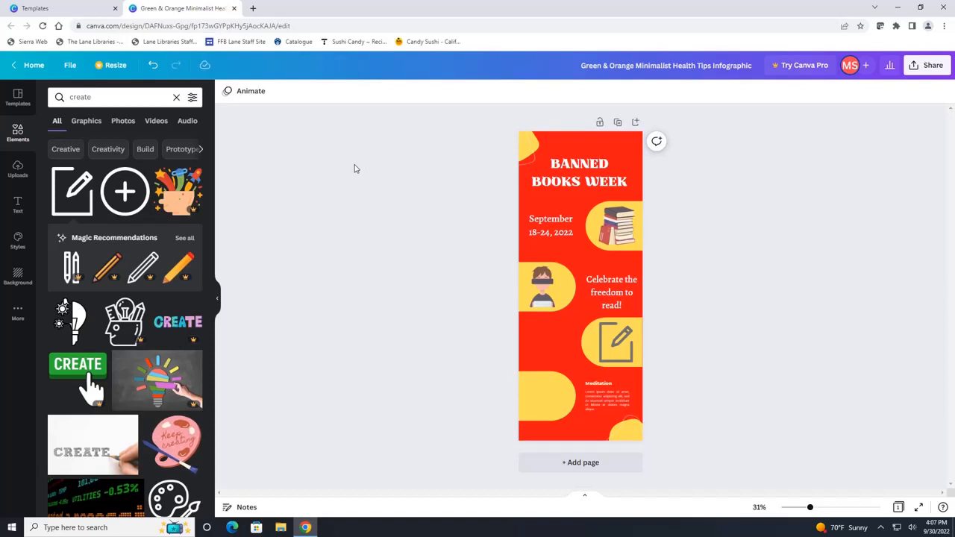
Copy the "Celebrate the freedom to read!" text, paste it into the empty space beside the pencil icon, and open the copy for editing
{"action": "left_click", "coordinate": [615, 294]}
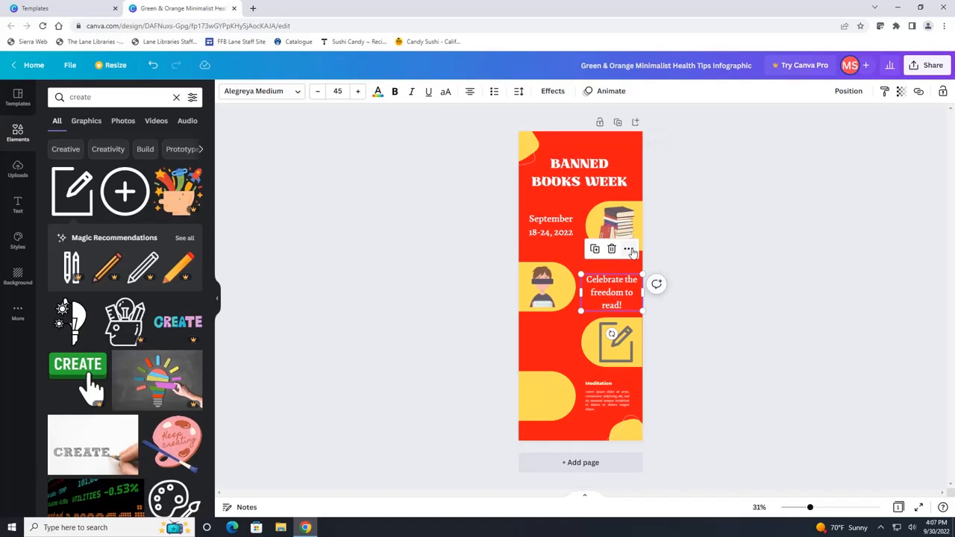
{"action": "left_click", "coordinate": [629, 249]}
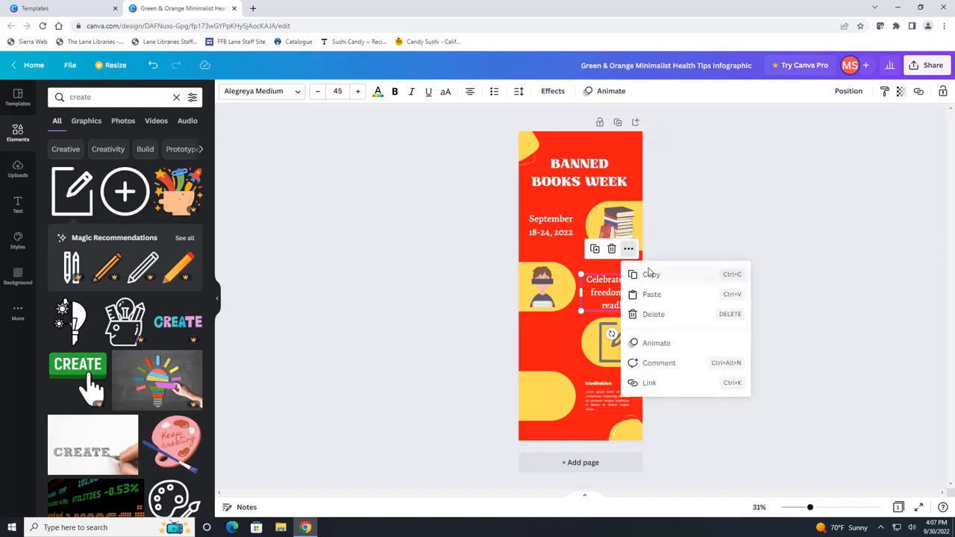
{"action": "left_click", "coordinate": [652, 276]}
{"action": "left_click", "coordinate": [542, 344]}
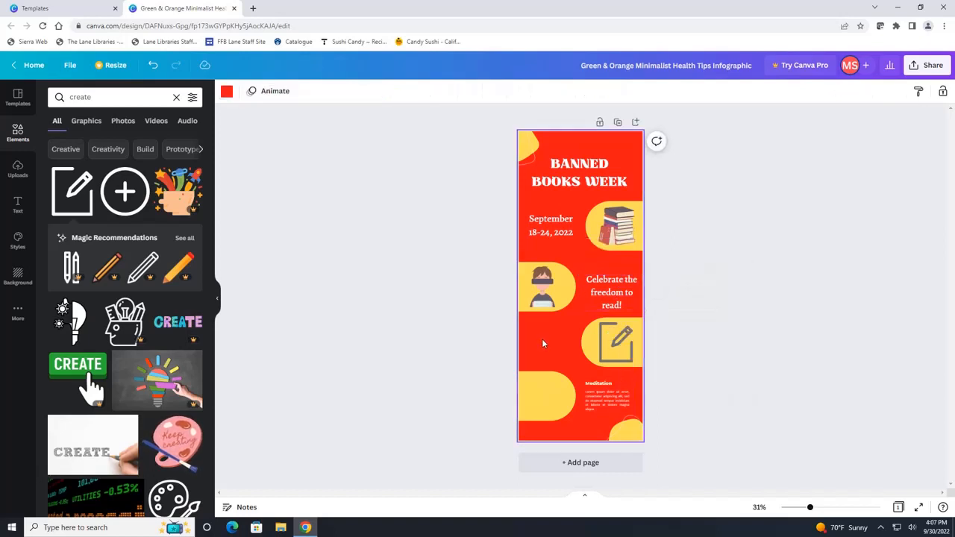
{"action": "right_click", "coordinate": [546, 337]}
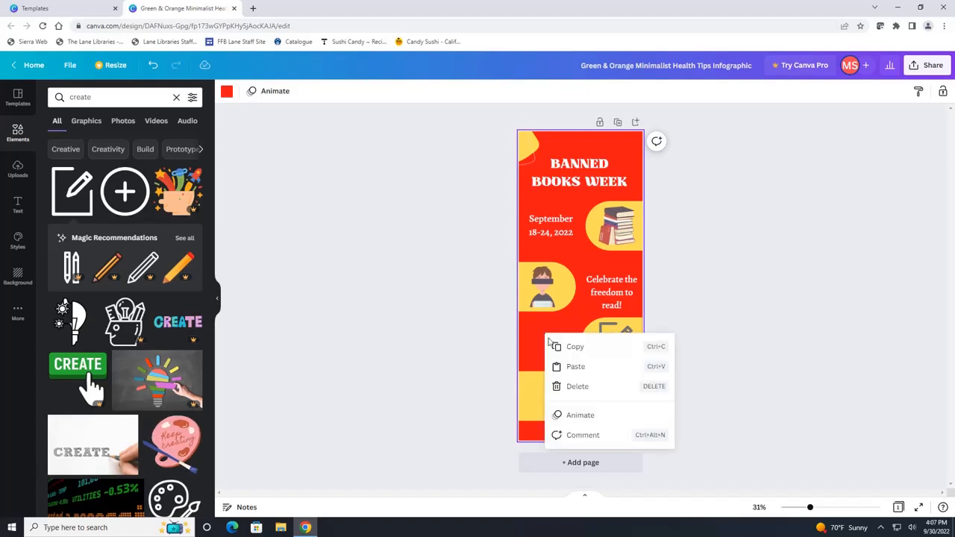
{"action": "left_click", "coordinate": [575, 367]}
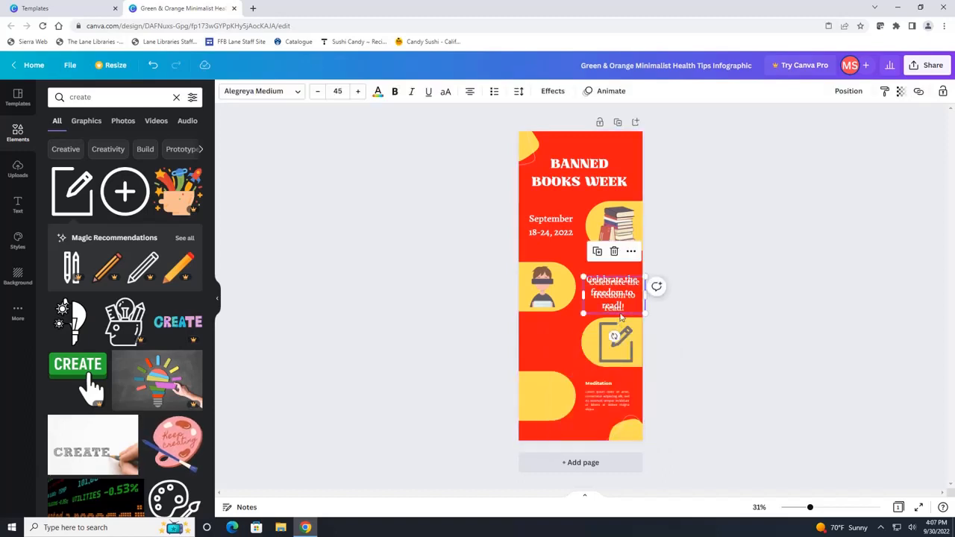
{"action": "left_click_drag", "start_coordinate": [620, 319], "coordinate": [561, 354]}
{"action": "double_click", "coordinate": [562, 354]}
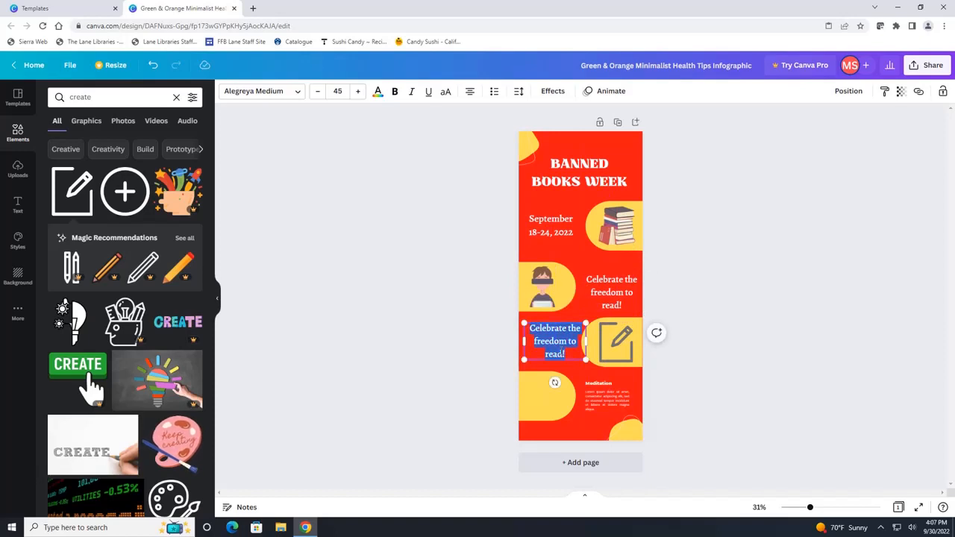